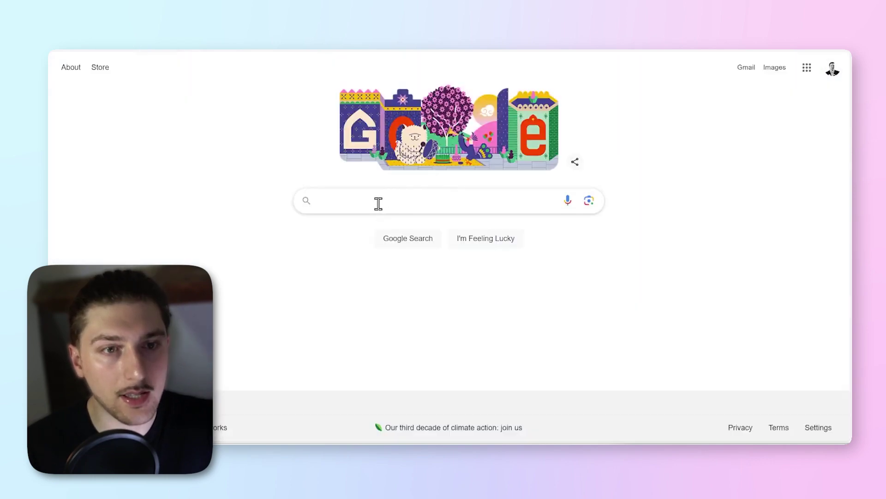
Search Google for 'the history of smash bros' using the suggestion.
click(378, 203)
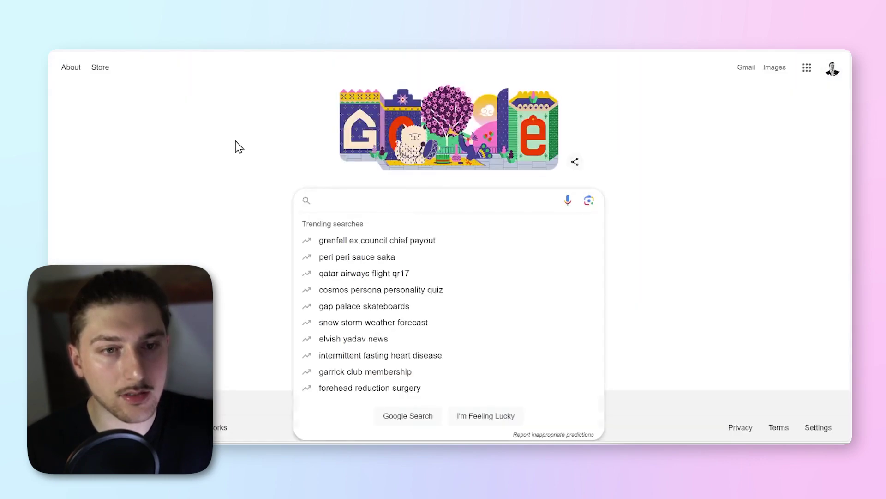
click(238, 148)
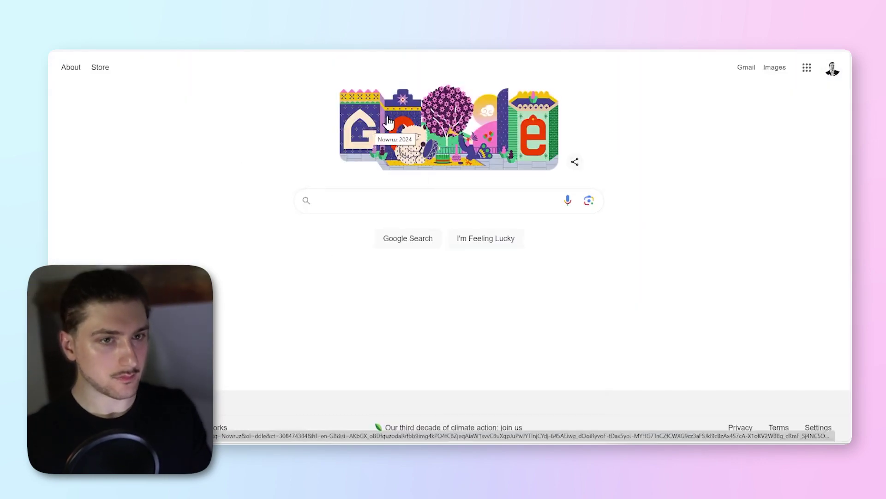
click(332, 203)
text(The history smash)
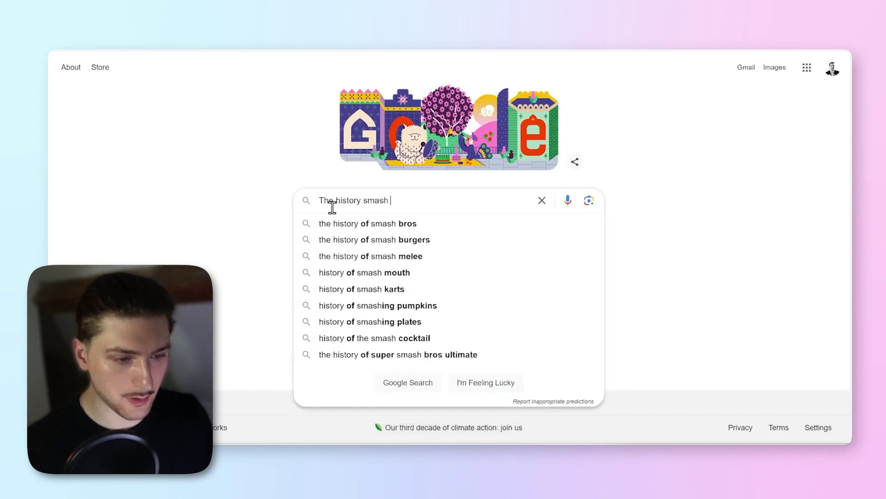
key(Down)
key(Return)
Open the Super Smash Bros. Wikipedia article from the results.
scroll(231, 102, down, 5)
scroll(231, 102, up, 5)
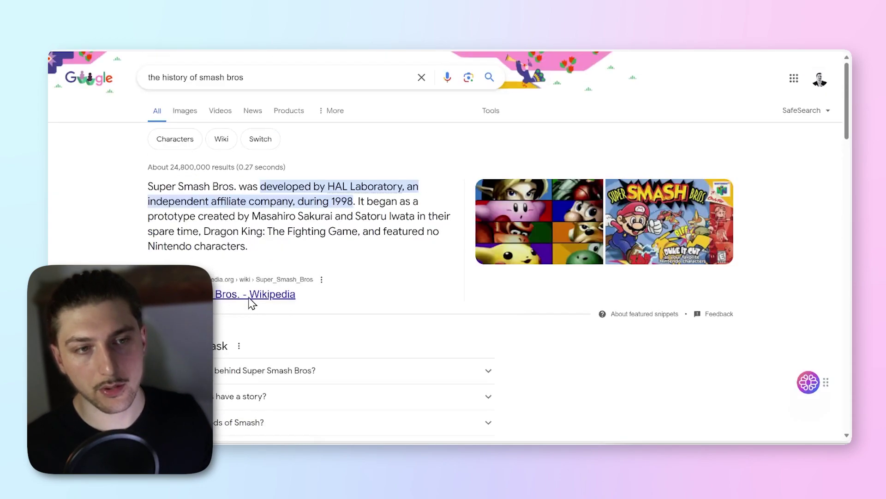
click(248, 295)
scroll(727, 249, up, 15)
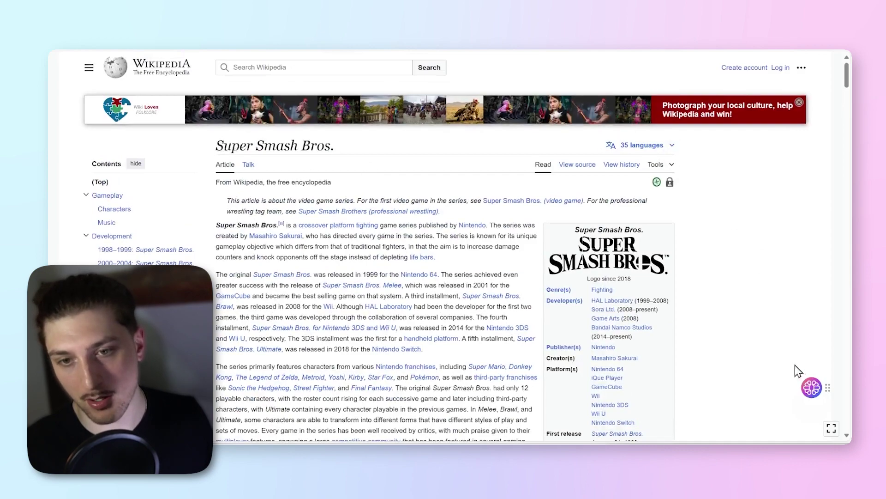
Ask ZenoChat to 'Surmise this doc for me', then select the article text from the title down.
mouse_move(810, 390)
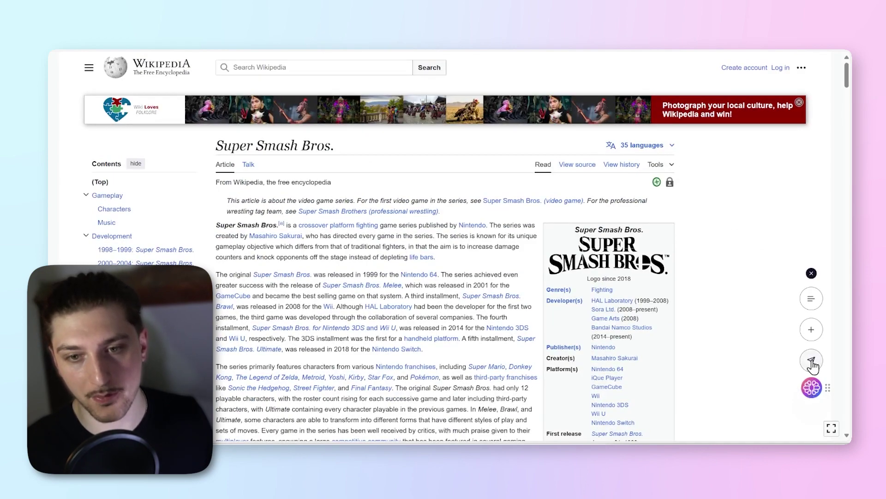
click(813, 361)
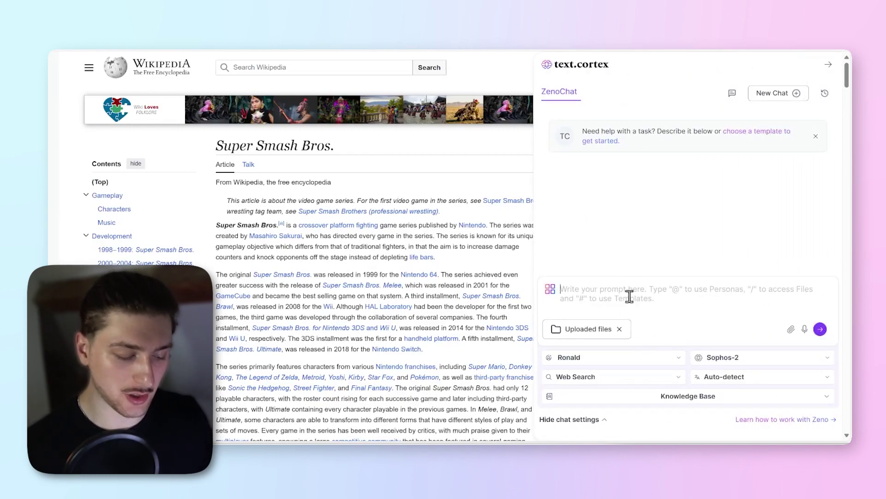
text(Sumr)
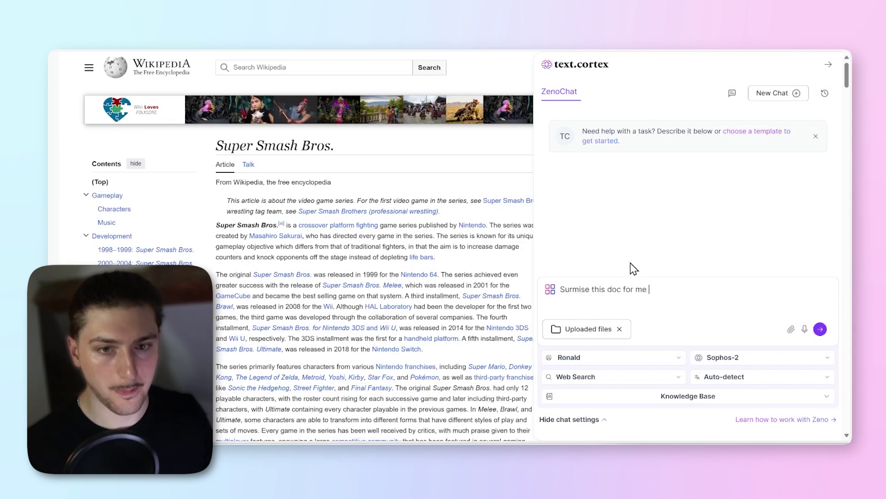
key(Return)
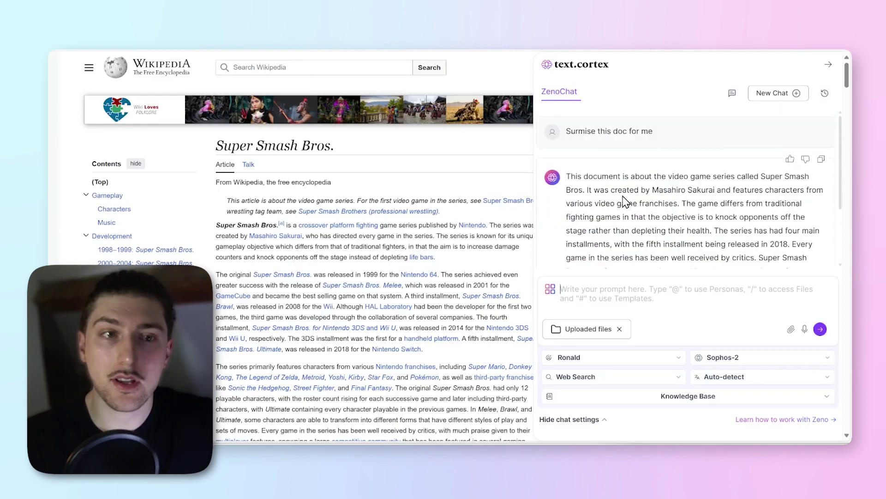
drag(217, 147, 482, 425)
Copy the selected article and paste it over the doc's three existing lines.
right_click(270, 174)
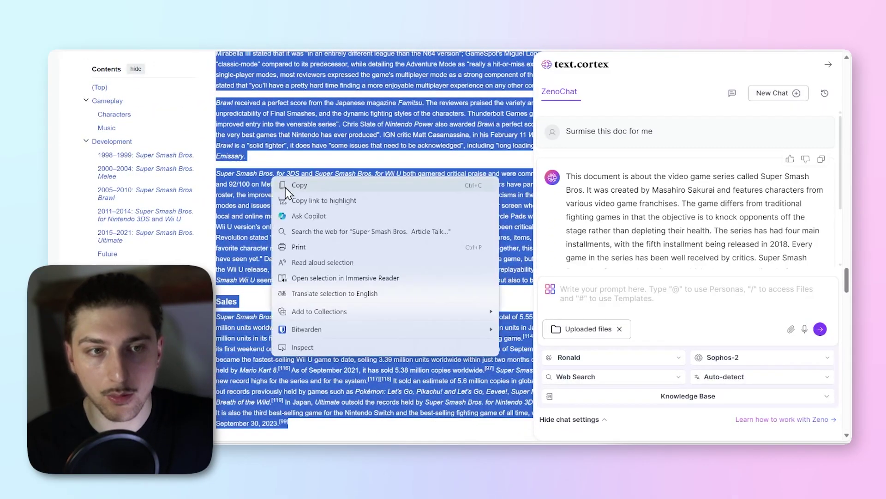
click(291, 190)
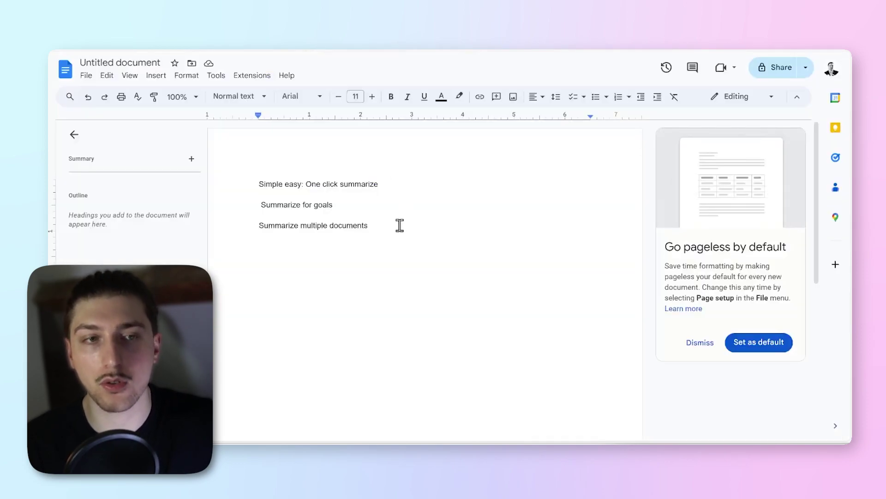
drag(398, 224, 184, 170)
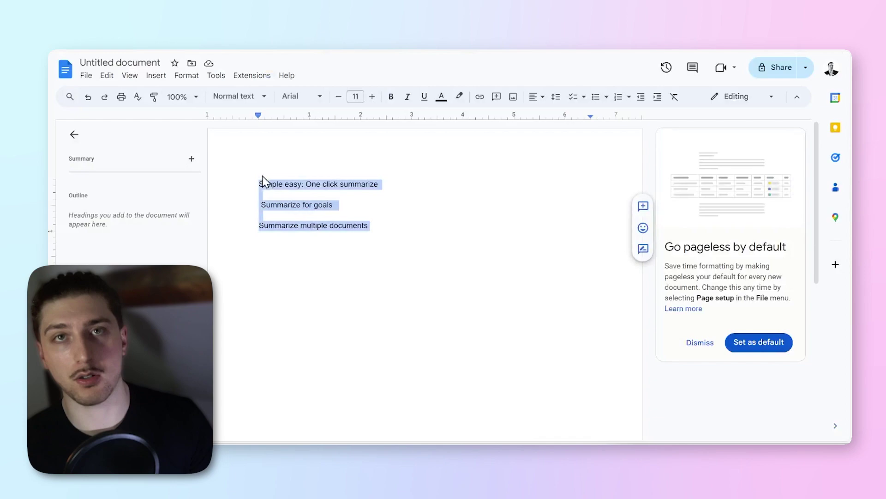
key(BackSpace)
key(ctrl+v)
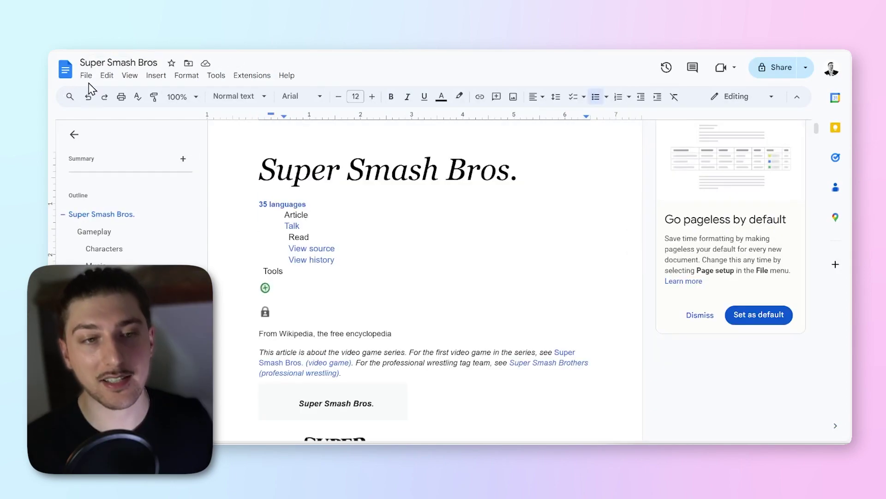
Download the document as a PDF Document (.pdf).
click(87, 76)
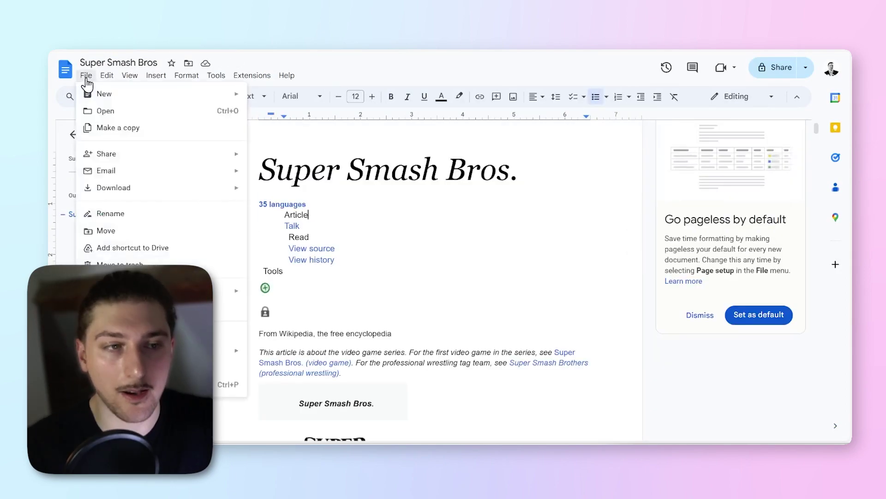
mouse_move(220, 188)
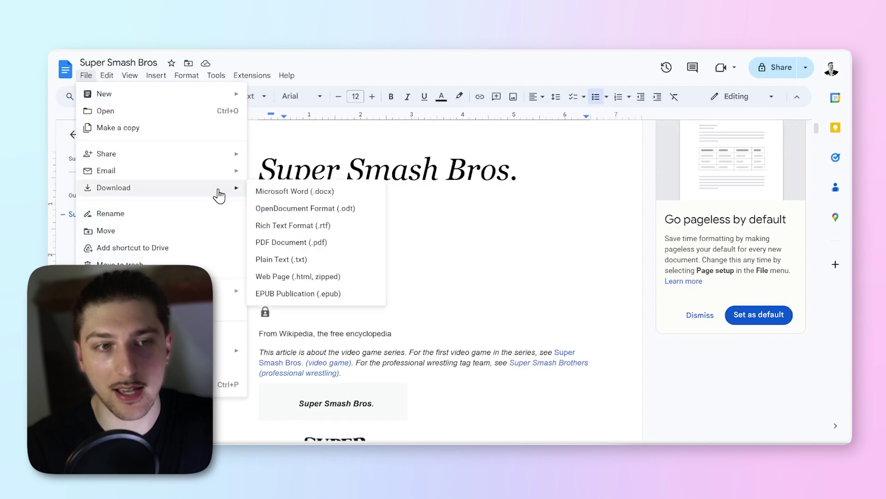
click(323, 242)
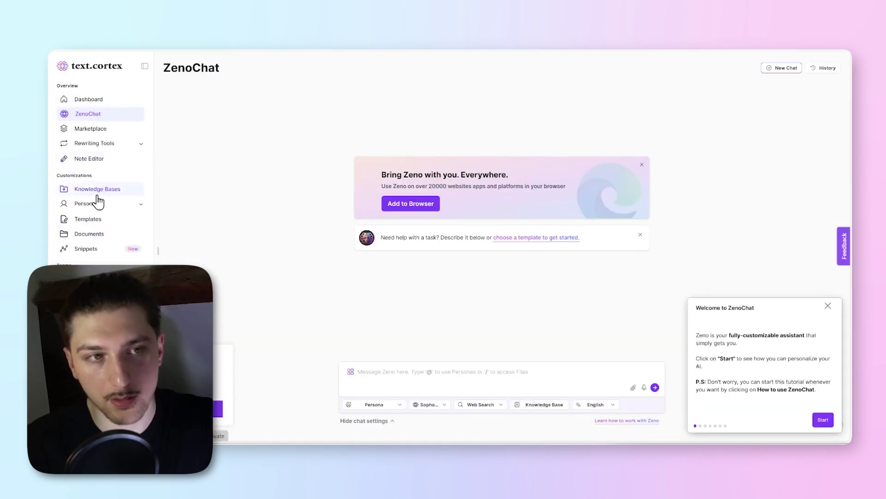
Open the Paraphraser and drag the Super Smash Bros PDF from Downloads into its text area.
click(106, 145)
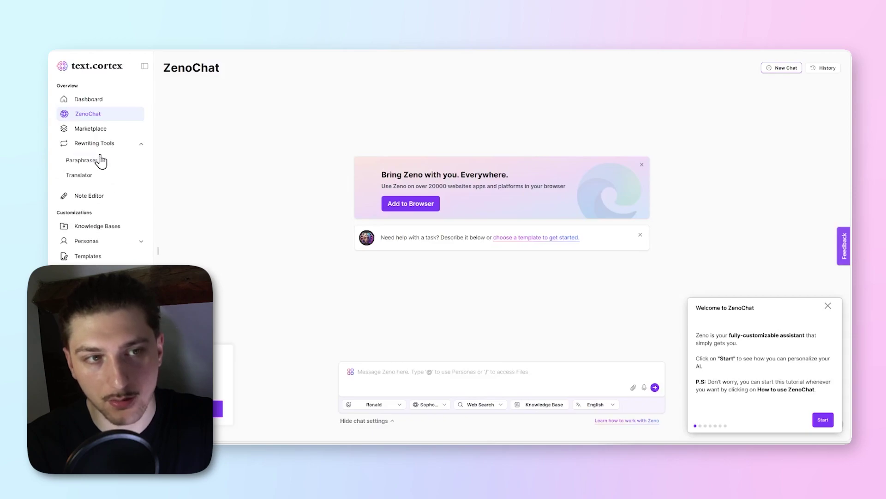
click(96, 161)
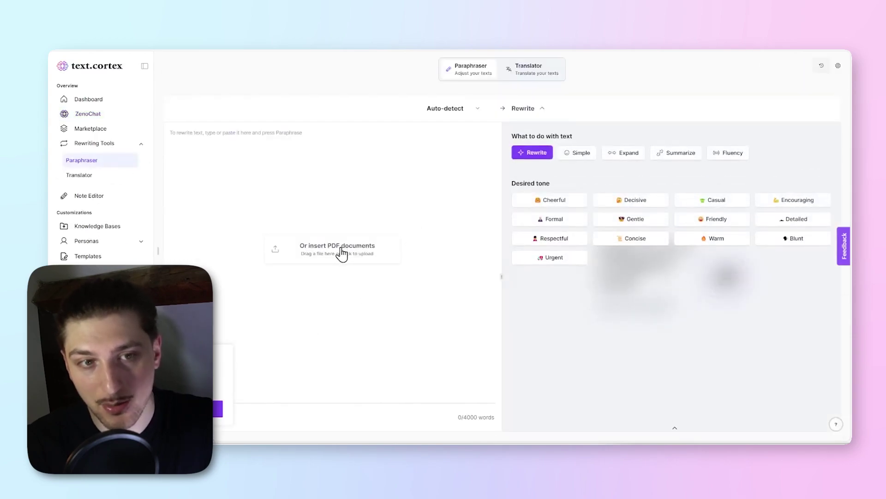
mouse_move(383, 451)
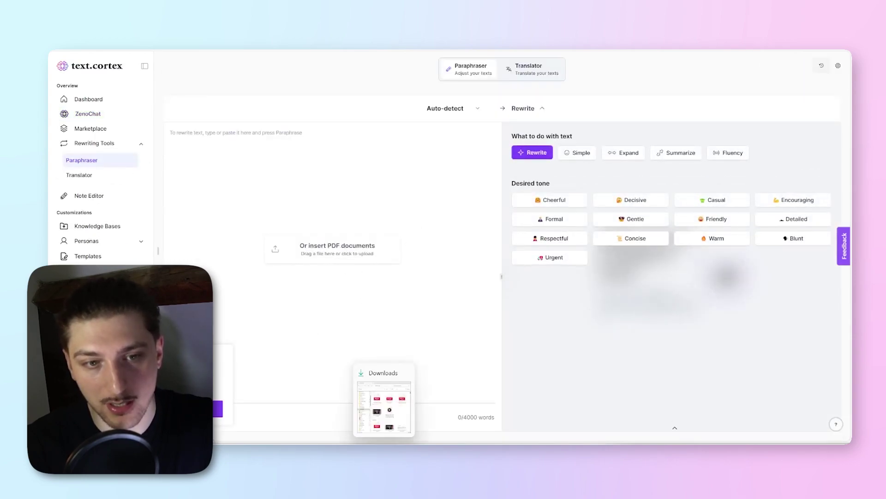
click(391, 430)
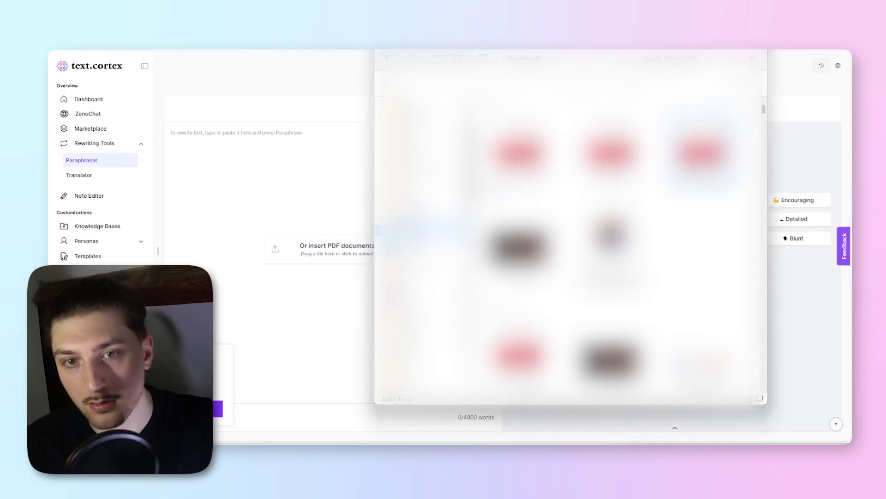
drag(519, 245, 328, 222)
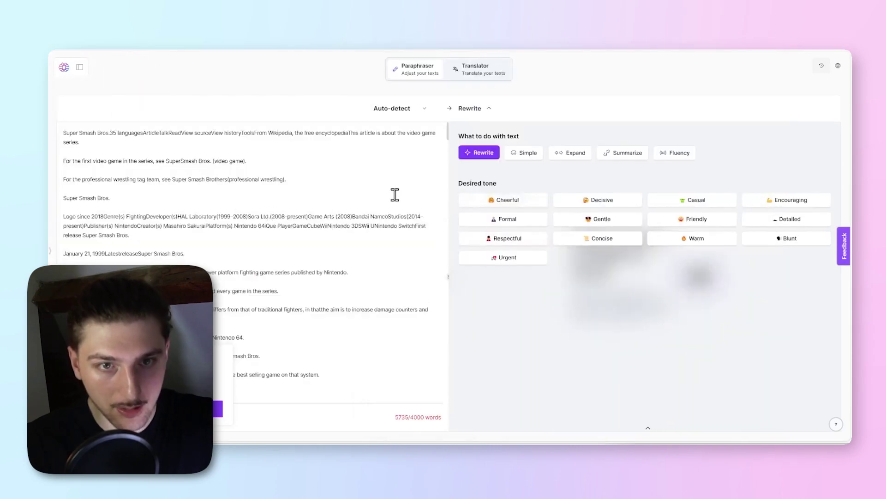
Switch to Summarize mode and delete text blocks to get under 4000 words (3118).
click(623, 152)
scroll(241, 362, down, 20)
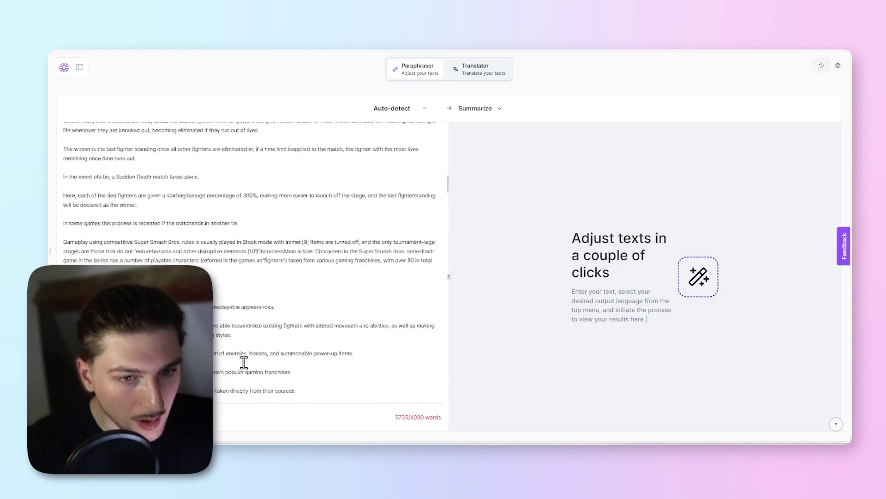
scroll(249, 369, up, 4)
drag(277, 380, 205, 402)
key(BackSpace)
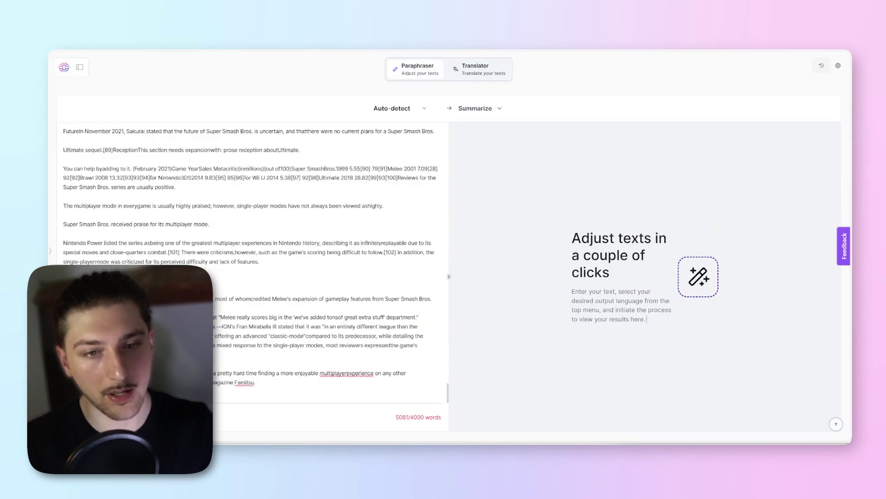
drag(288, 373, 139, 283)
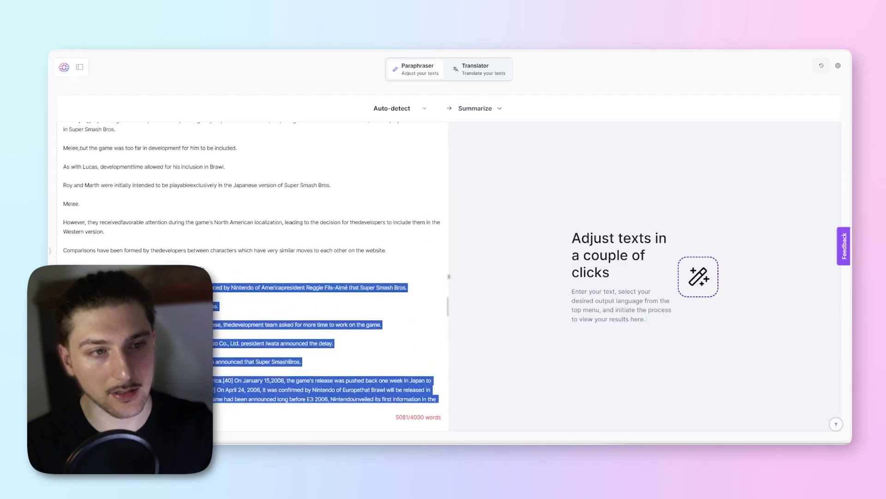
key(BackSpace)
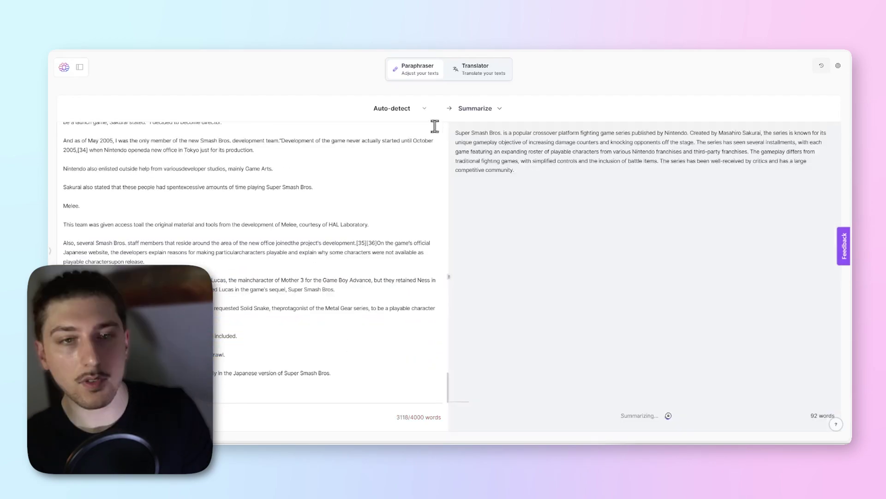
scroll(159, 218, up, 5)
scroll(159, 219, down, 10)
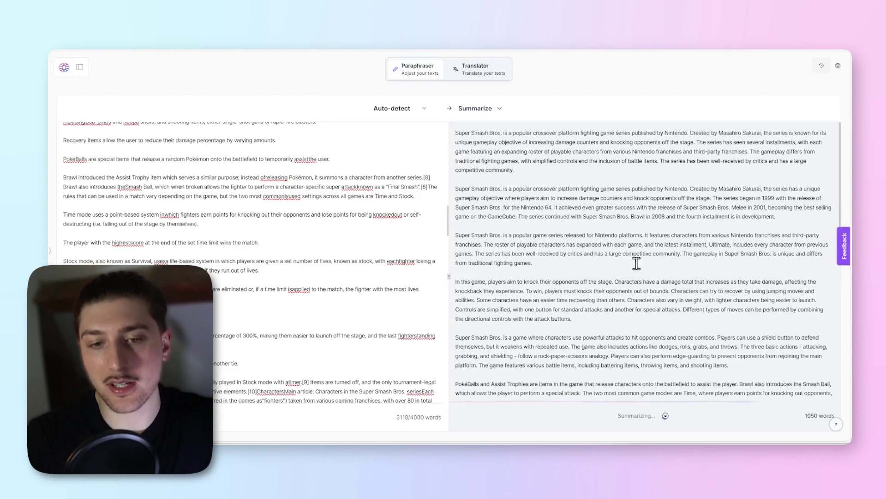
click(476, 108)
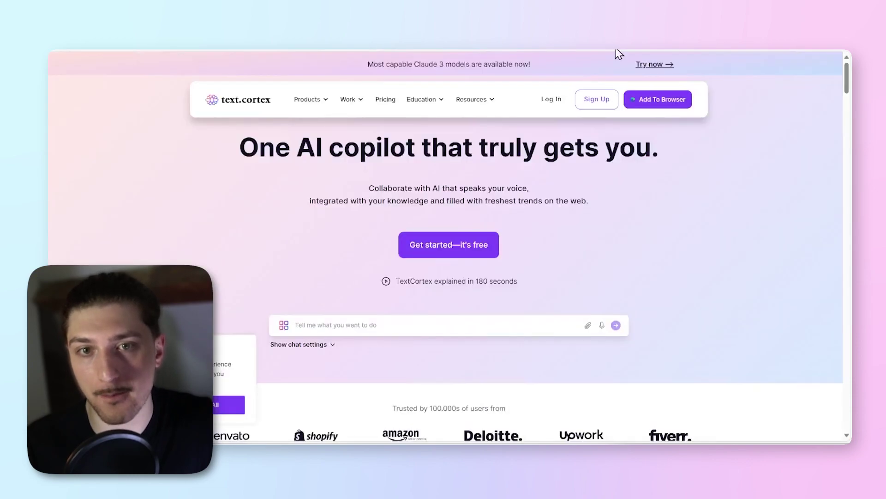
Log in and start a new custom template from the Templates page.
click(558, 98)
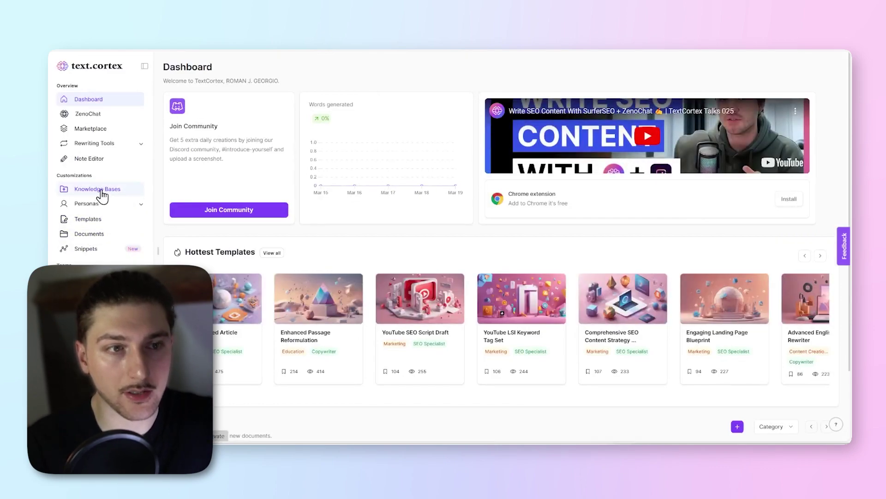
click(76, 219)
click(804, 138)
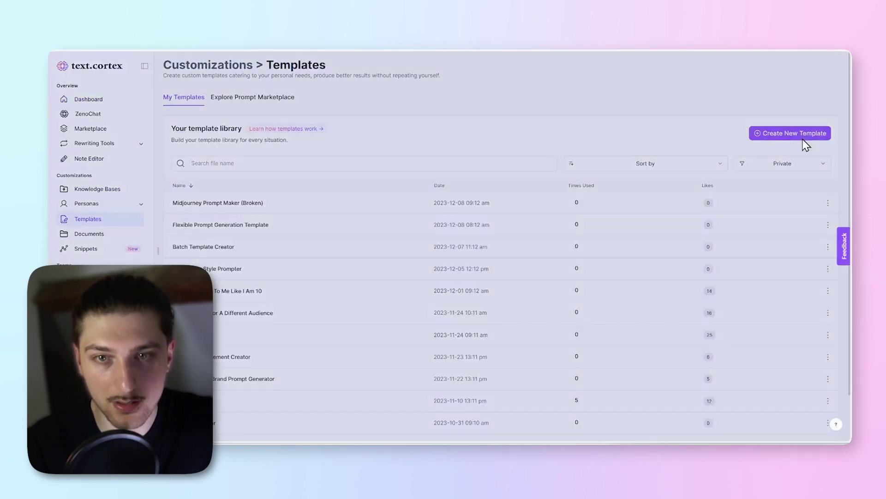
Name it 'Summarizer', describe it 'This template summarizes documents', and write the prompt with [Text here].
click(397, 169)
text(Sumr)
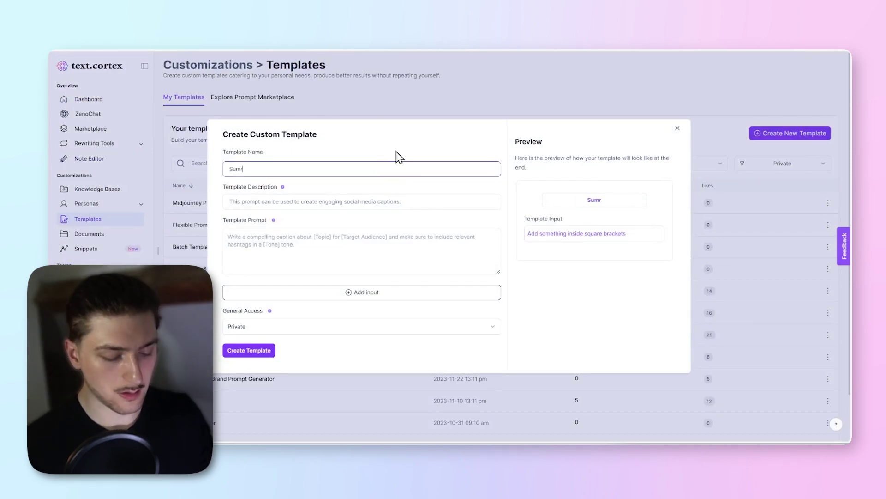
key(BackSpace)
text(marizer)
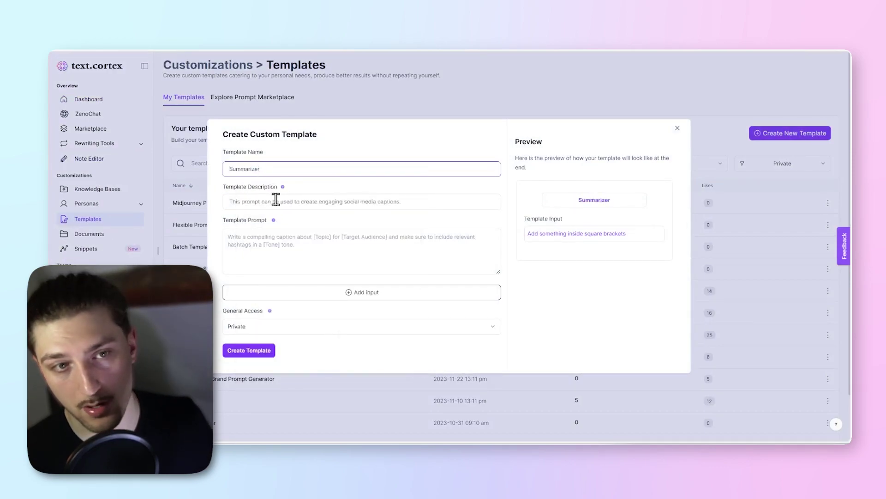
click(275, 200)
text(This template summarizes docume)
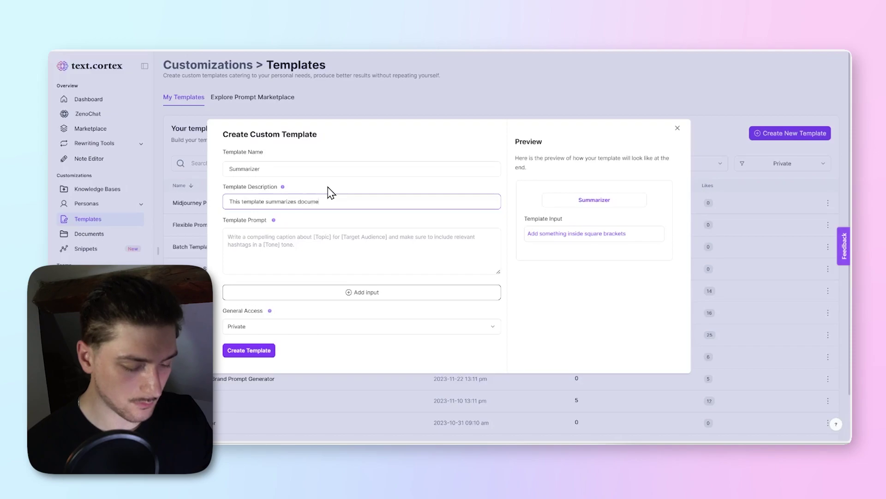
text(nts)
click(327, 237)
text(You are to summarize this text)
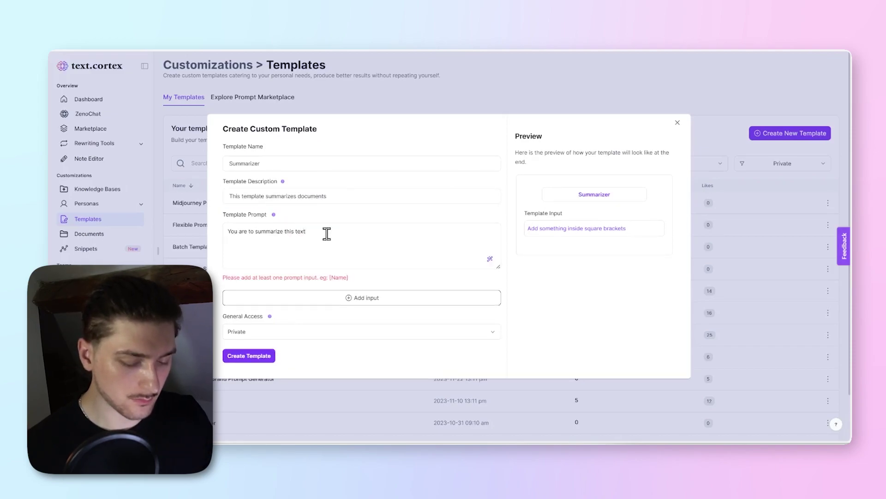
text( [T])
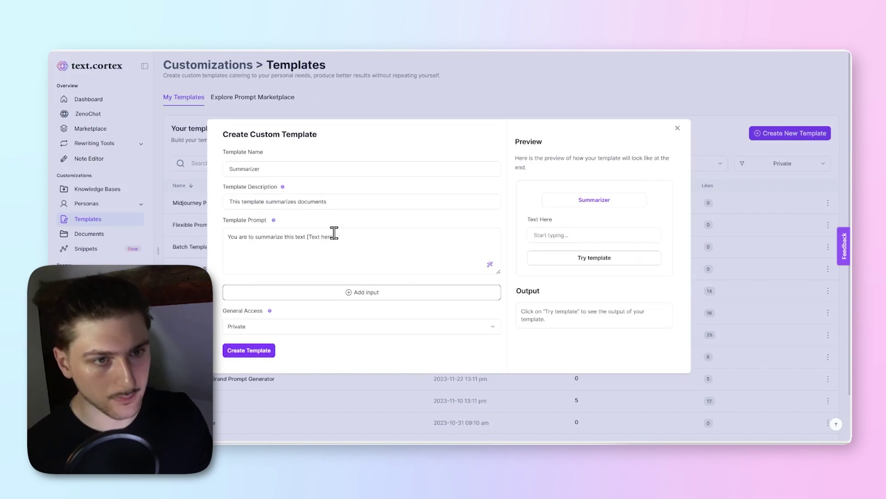
Add 'For the goal of [goal]' to the template prompt and start a new line.
text(For the goal of [goal])
key(Return)
key(Return)
text(I)
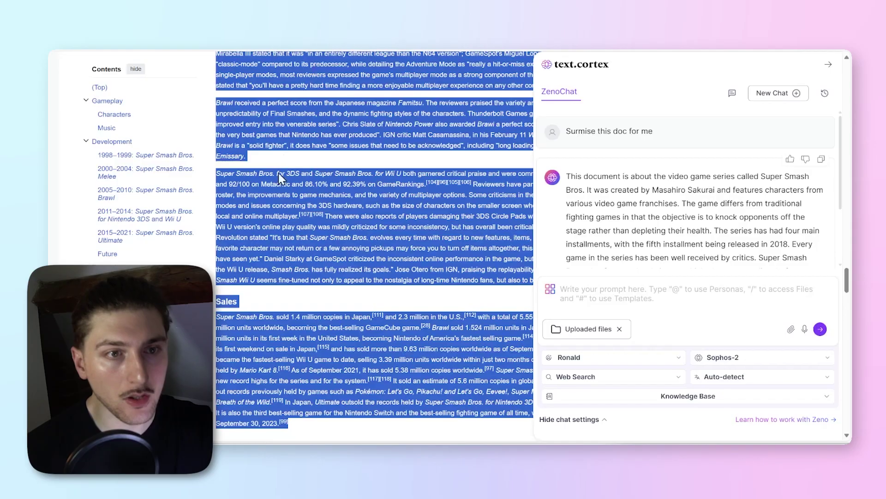
Paste selected Smash Bros. article paragraphs into the template's Text Here field.
drag(278, 173, 438, 226)
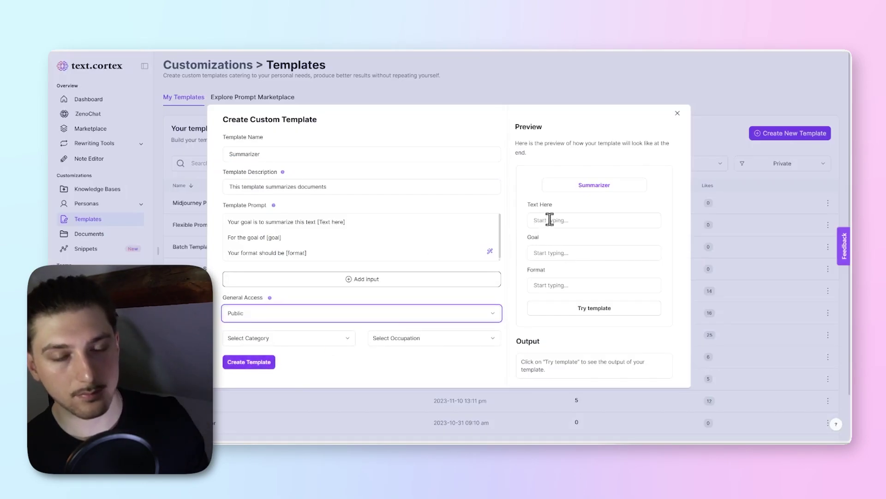
click(550, 221)
key(ctrl+v)
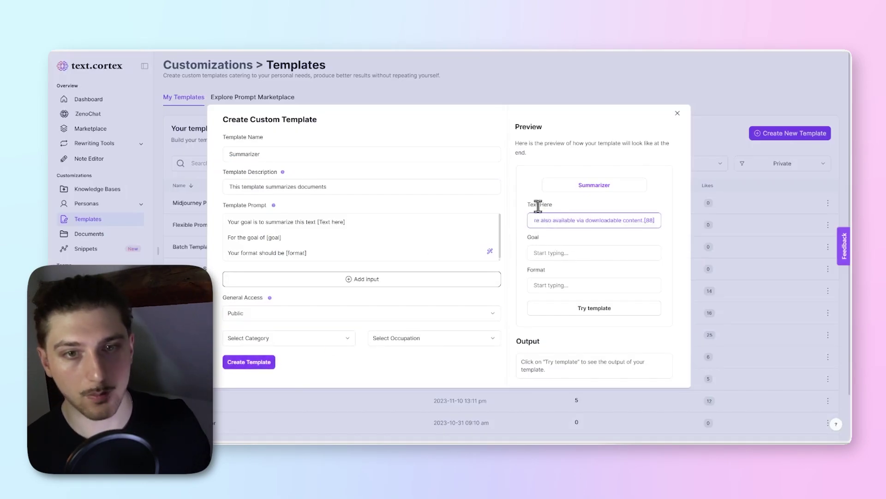
Set goal 'For getting research for a youtube video', format 'Bullet lists', and try the template.
click(561, 253)
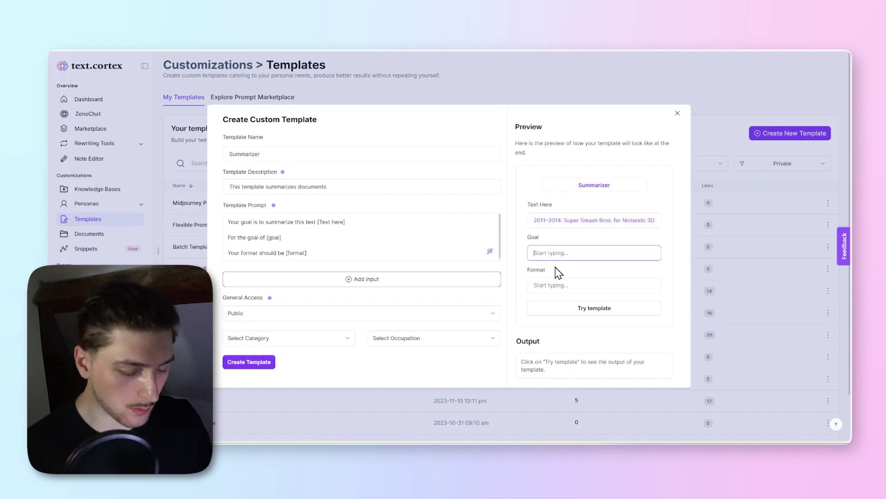
text(For getting research for a youtube)
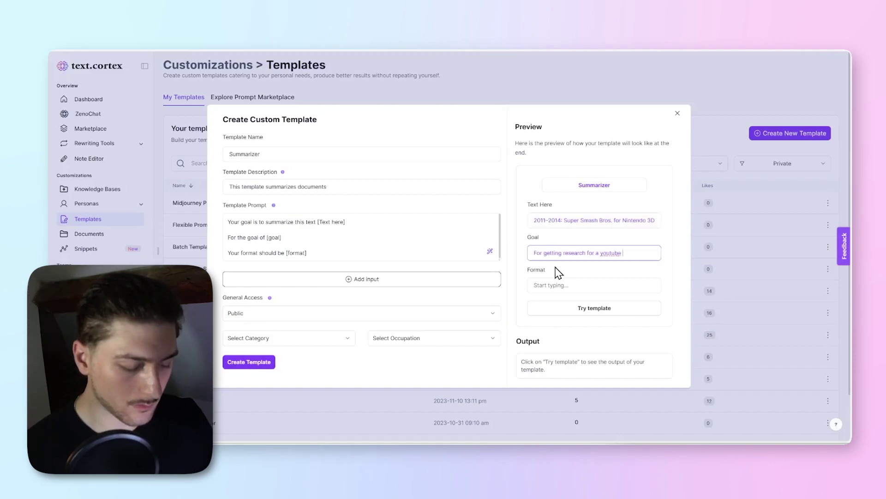
text( video)
key(Tab)
text(Bullet lists)
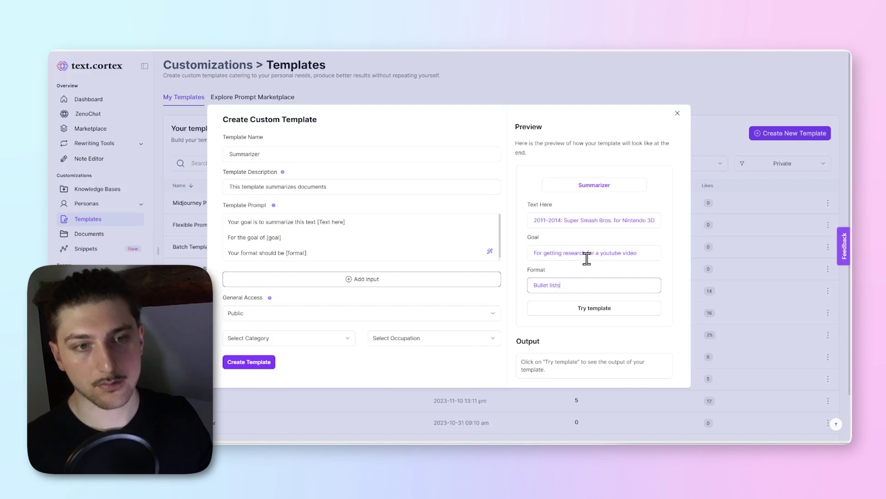
click(594, 307)
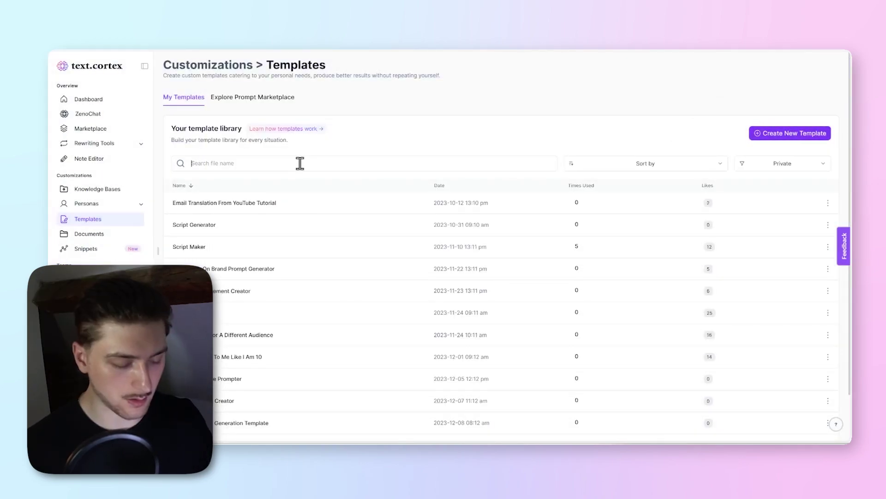
Start a Summarizer chat from the template search and paste the Smash Bros. passage.
text(su)
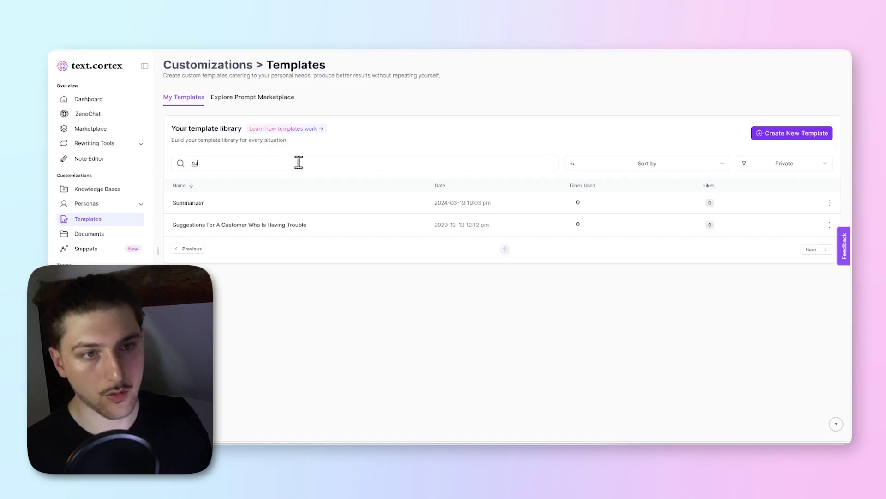
click(235, 204)
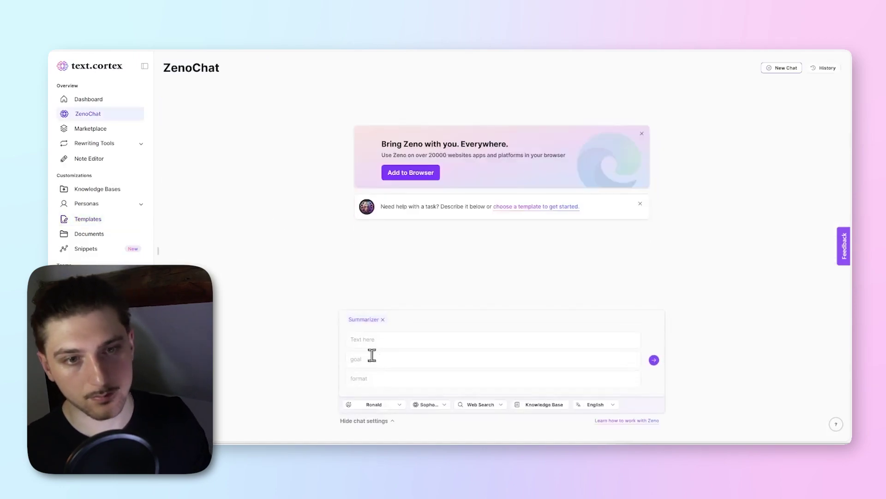
click(369, 342)
key(ctrl+v)
Enter the goal 'Condense core information for youtube video' and bring up the format suggestions.
click(393, 356)
text(Condense core )
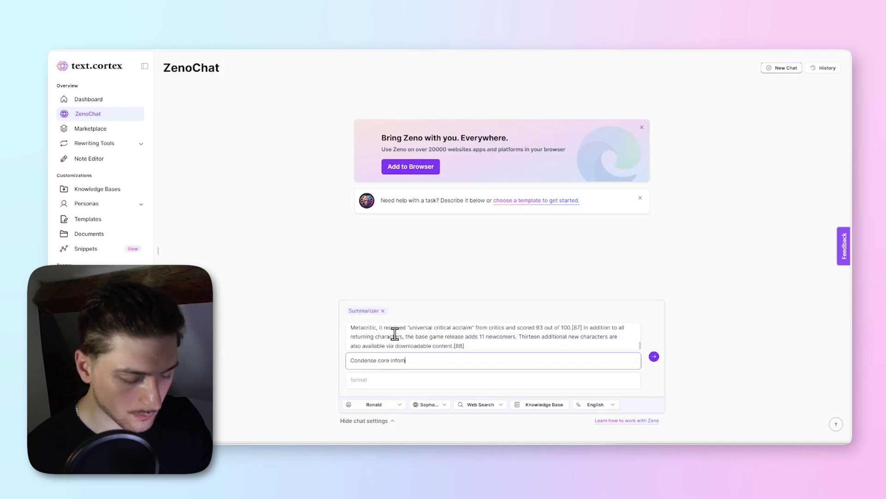
text(information)
key(ctrl+BackSpace)
text(information for yo)
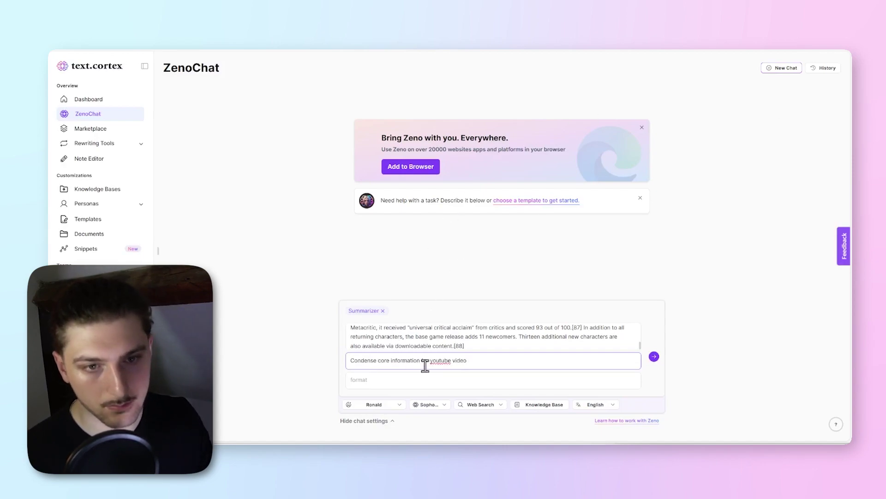
click(418, 383)
scroll(420, 332, down, 5)
Send the request with Bullet lists format and select the generated bullet-point summary.
click(420, 340)
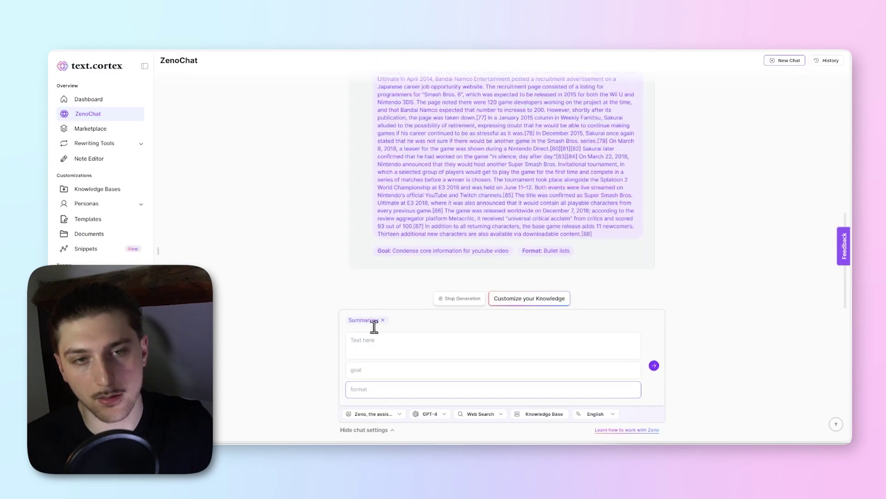
scroll(222, 70, up, 4)
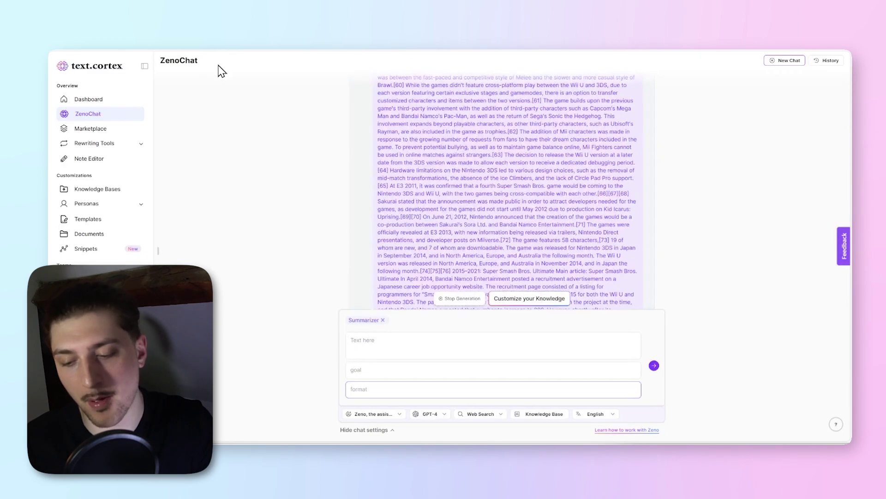
scroll(426, 162, down, 5)
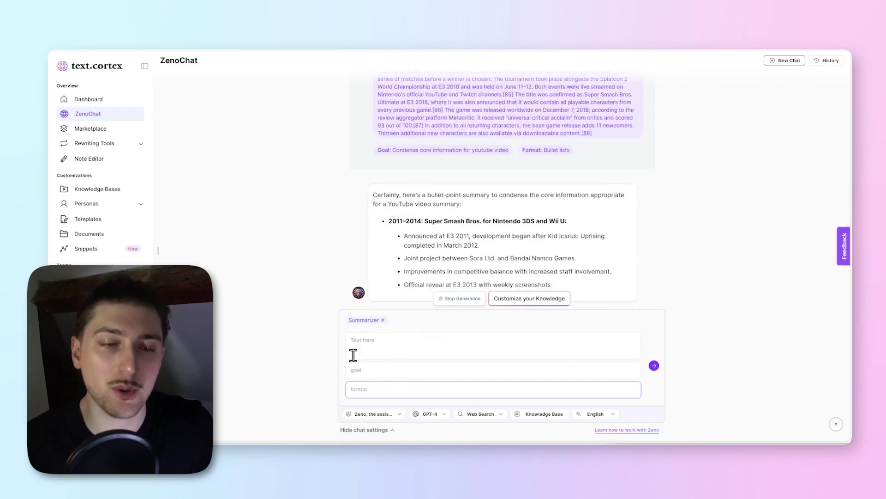
drag(381, 190, 622, 281)
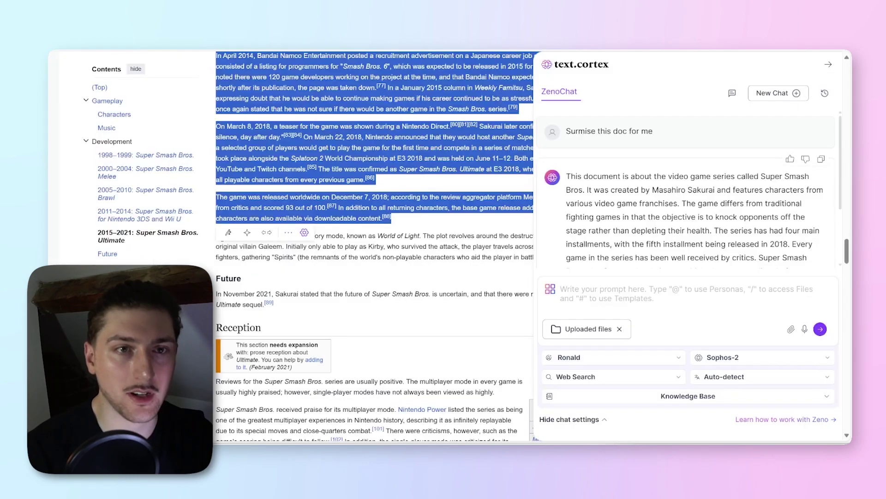
Close ZenoChat, open the Den of Geek Super Smash Bros story, and accept its cookies.
click(844, 59)
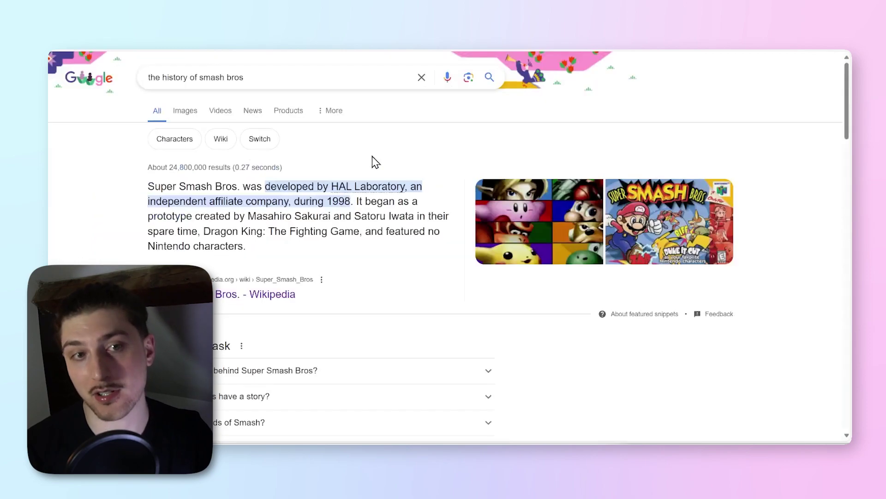
scroll(362, 170, down, 10)
click(335, 173)
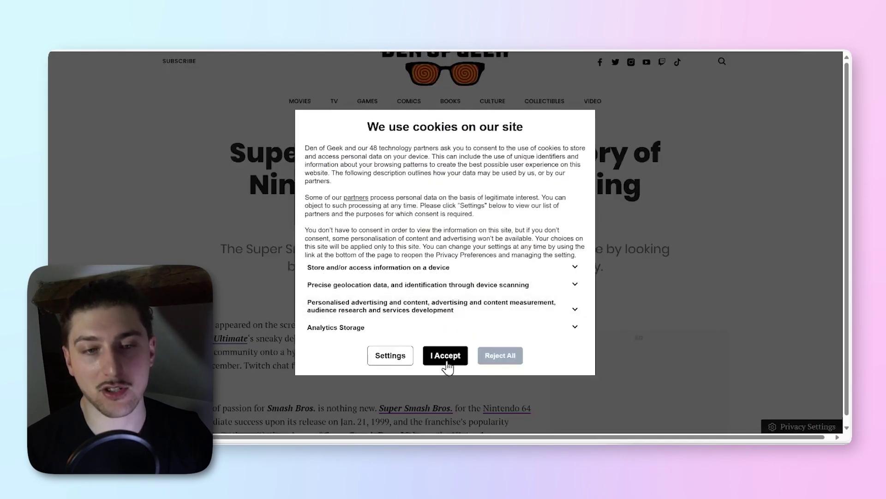
click(446, 360)
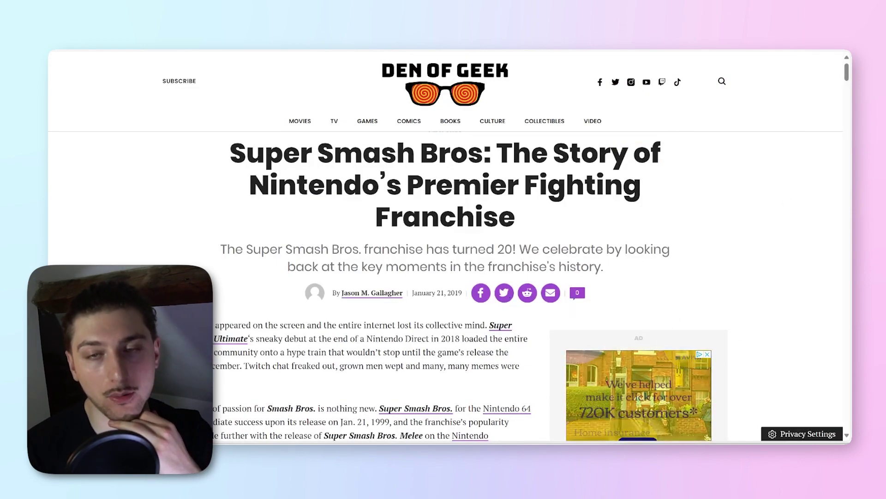
Save the Den of Geek article to a new private knowledge base named 'Smash bros'.
click(660, 58)
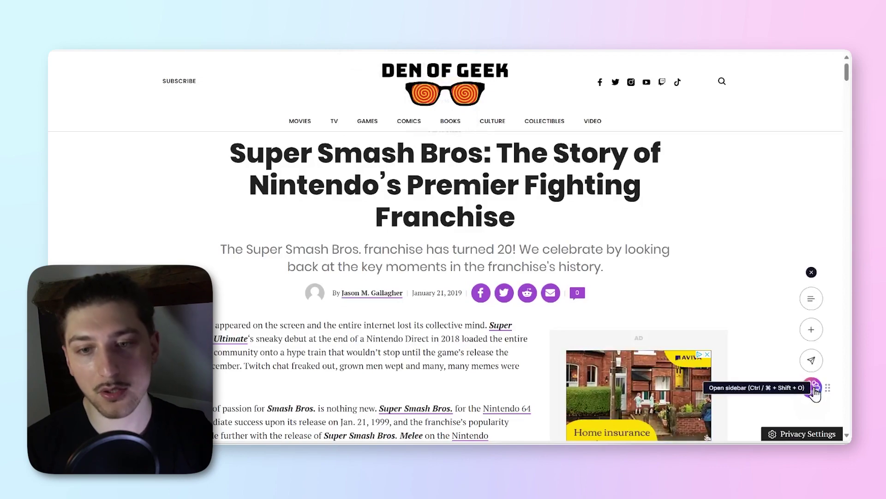
click(811, 334)
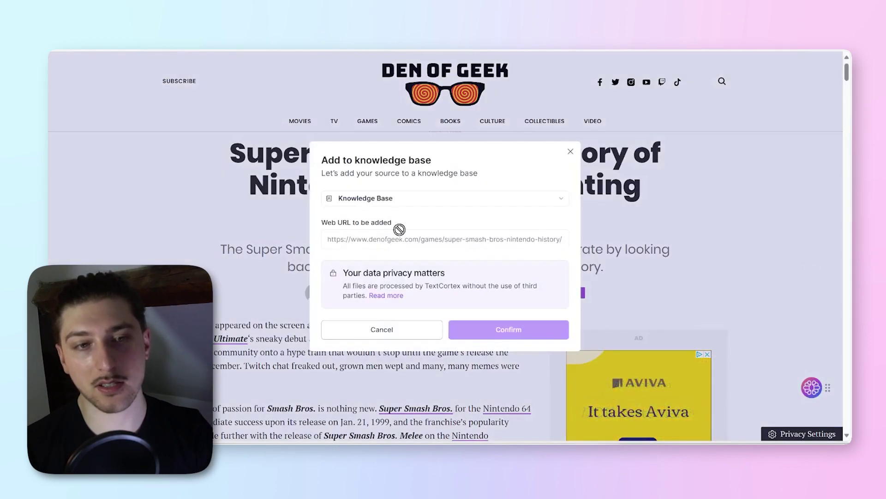
click(403, 203)
click(400, 217)
click(410, 194)
text(Smash )
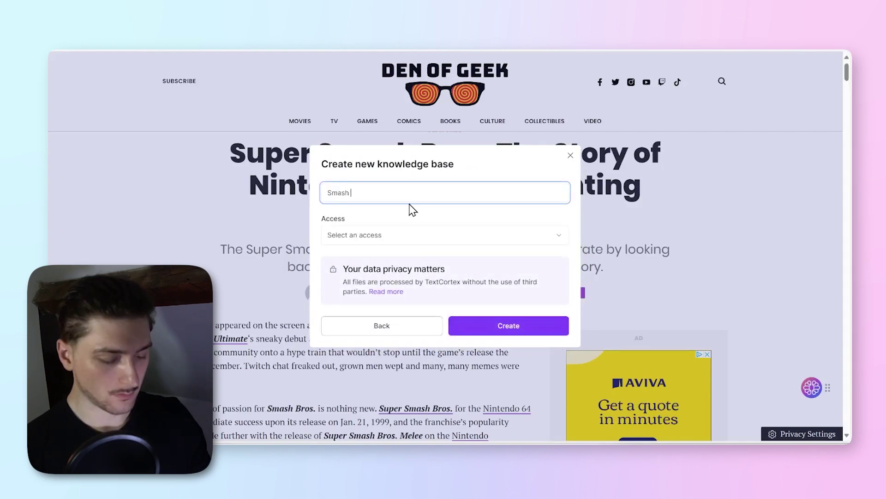
text(bros)
click(411, 235)
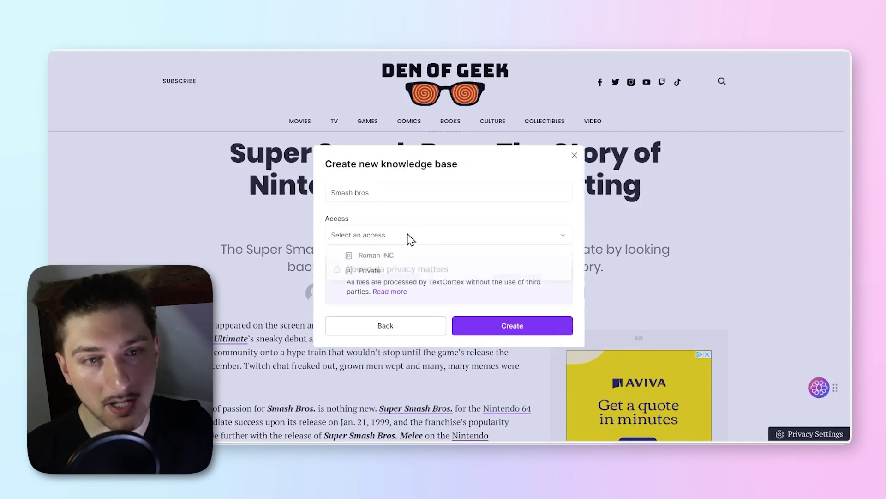
click(407, 258)
key(Escape)
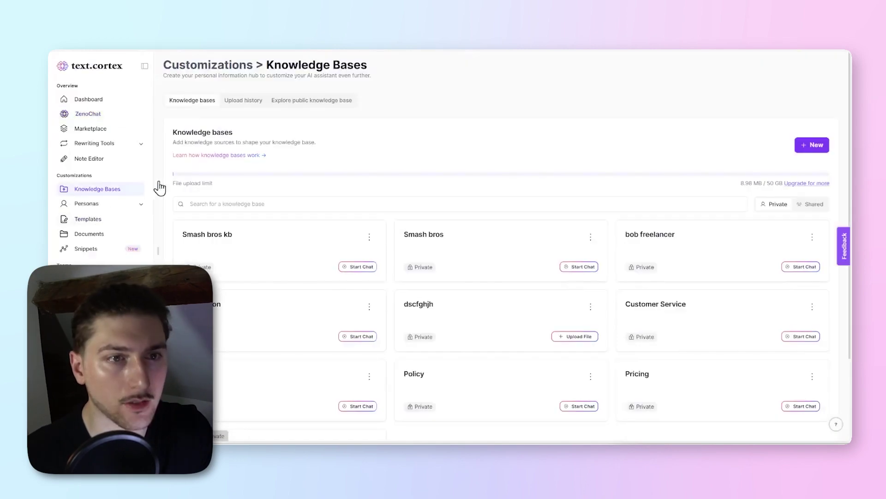
Add the file Super Smash Bros.pdf as a source in the 'Smash bros kb' knowledge base.
click(251, 242)
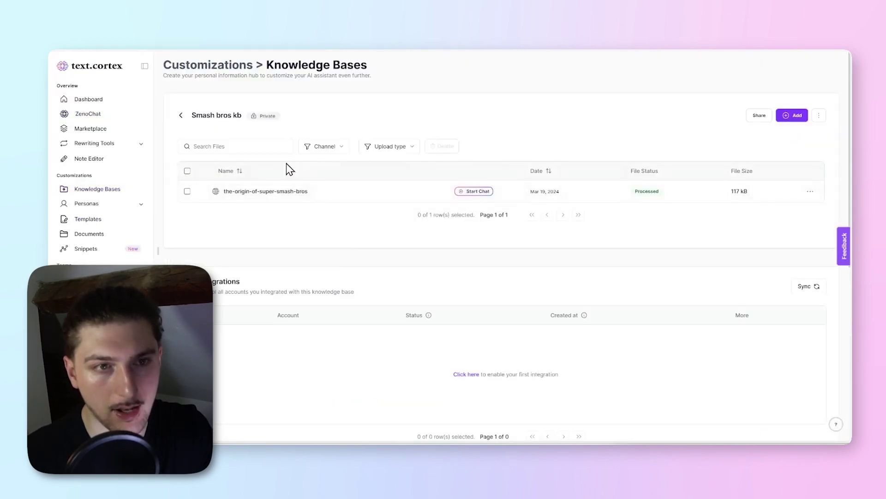
click(387, 159)
click(392, 170)
click(393, 147)
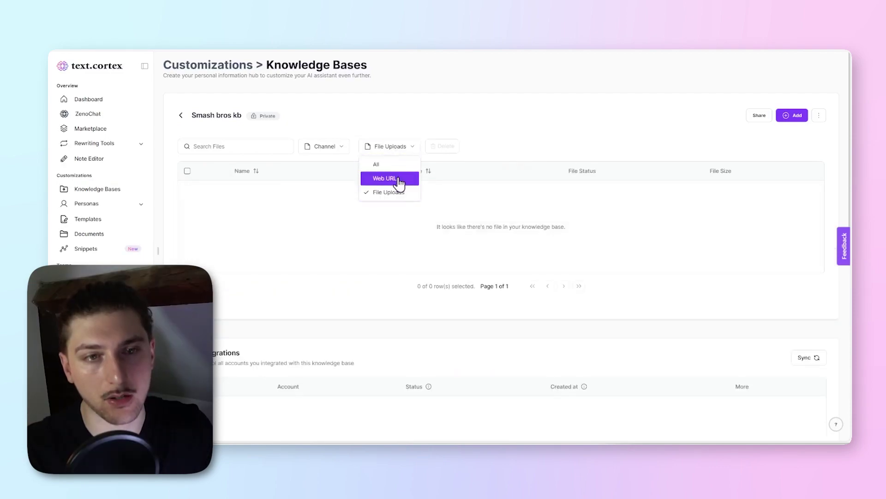
click(400, 177)
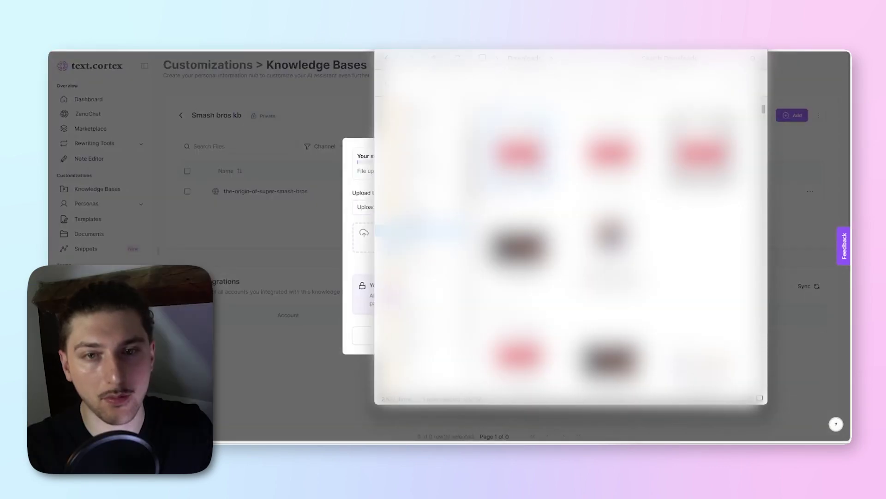
double_click(493, 197)
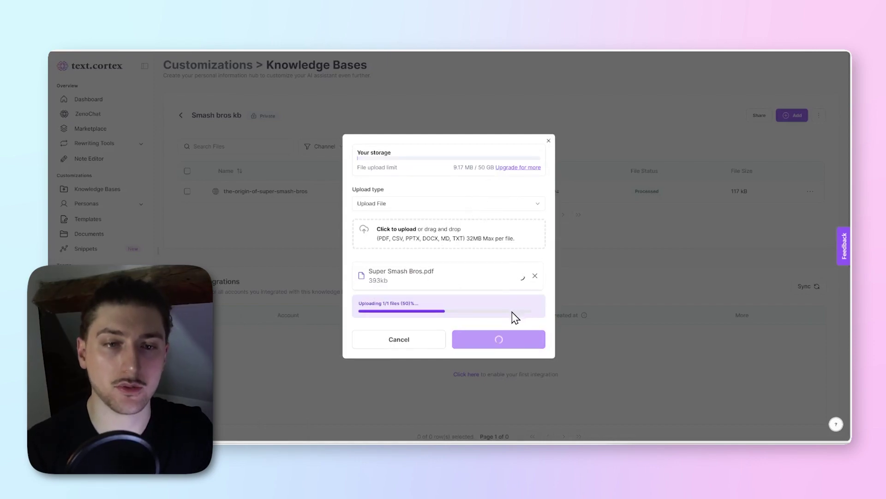
click(512, 336)
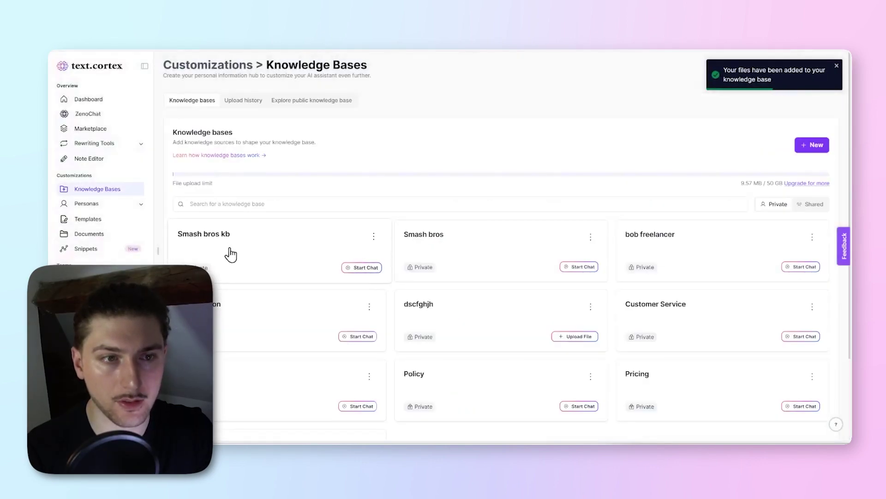
Start a chat on 'Smash bros kb' and load the private Summarizer template found by searching 'sum'.
click(351, 267)
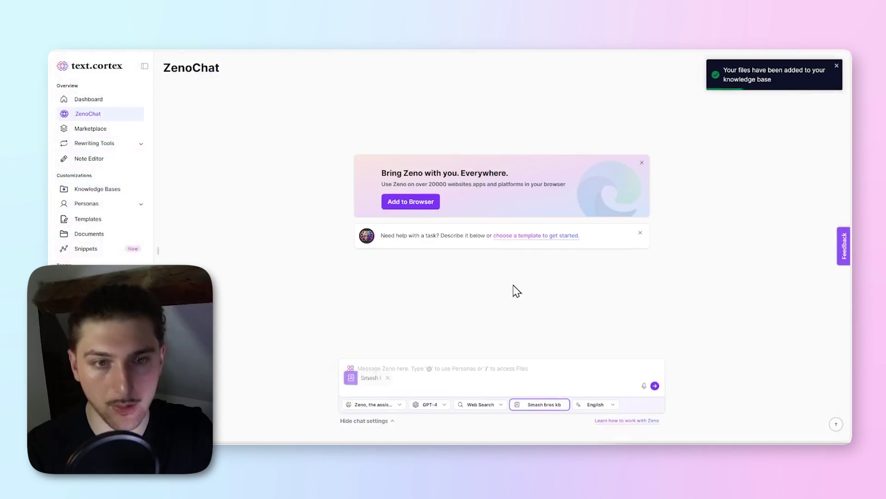
click(351, 369)
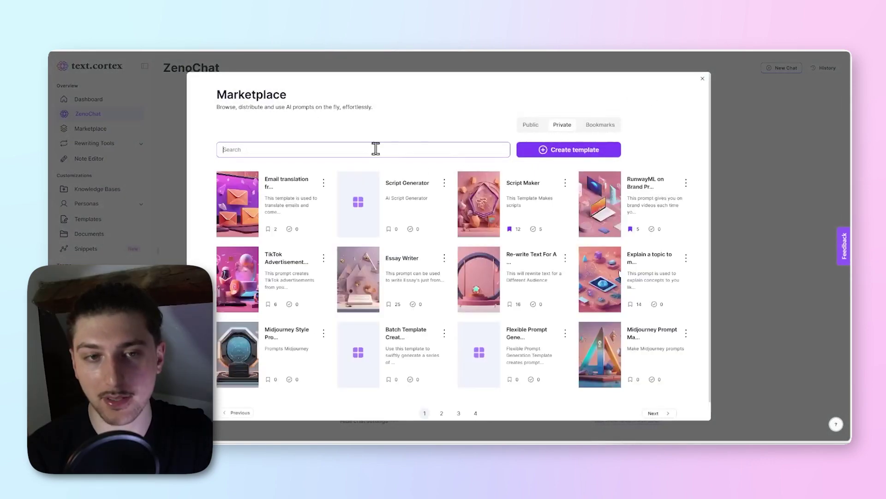
text(sum)
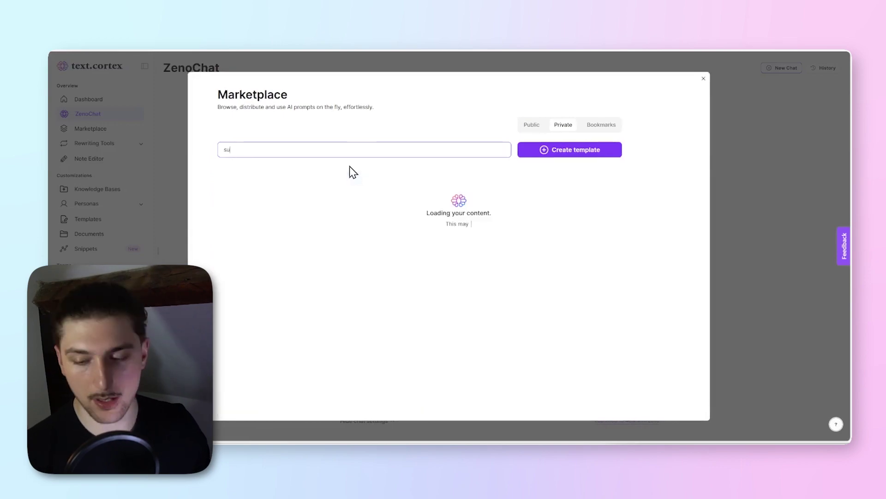
click(245, 208)
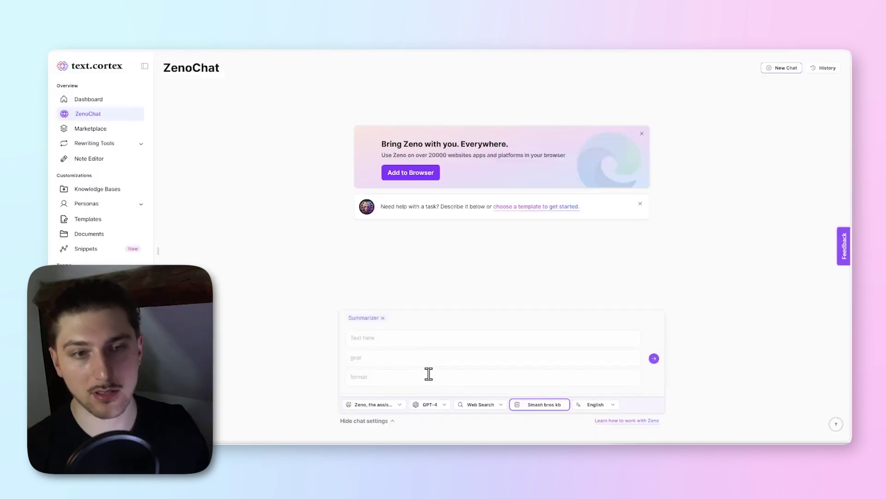
Fill Summarizer with text 'Search smash bros kb', a character-design-in-games essay goal, and 'Under 400 words and as a blog post' format.
click(393, 345)
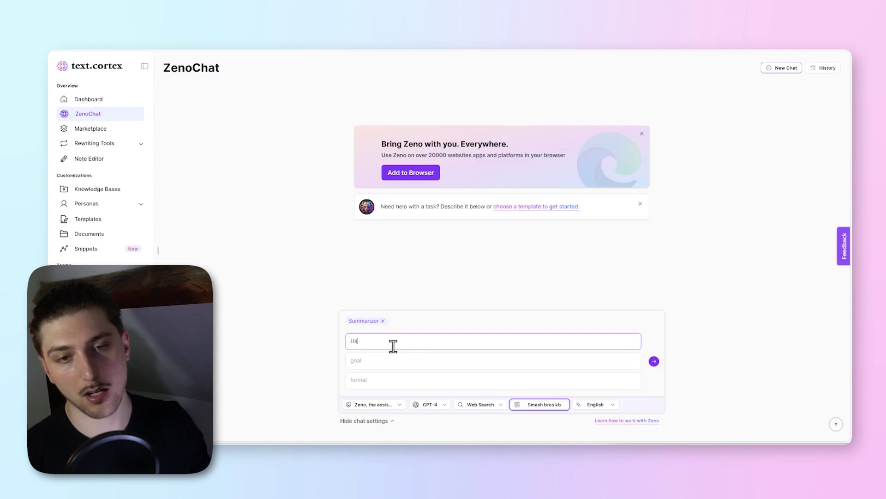
text(Us)
key(BackSpace)
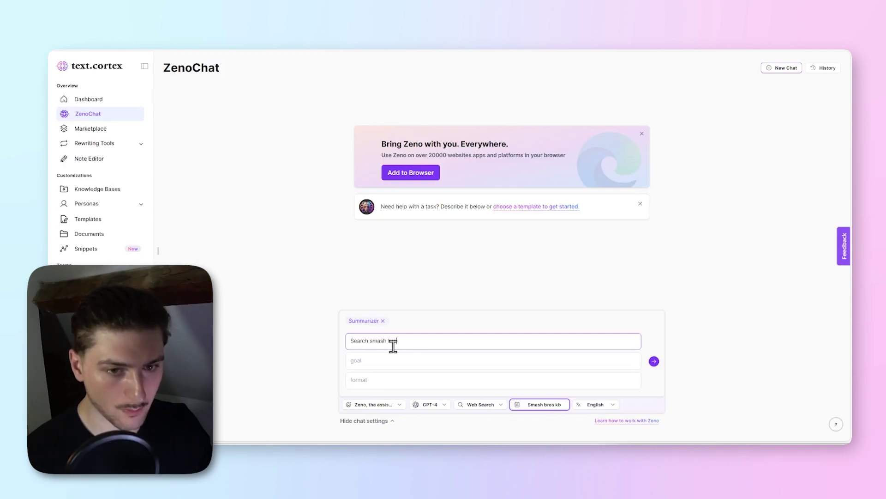
text(s kb)
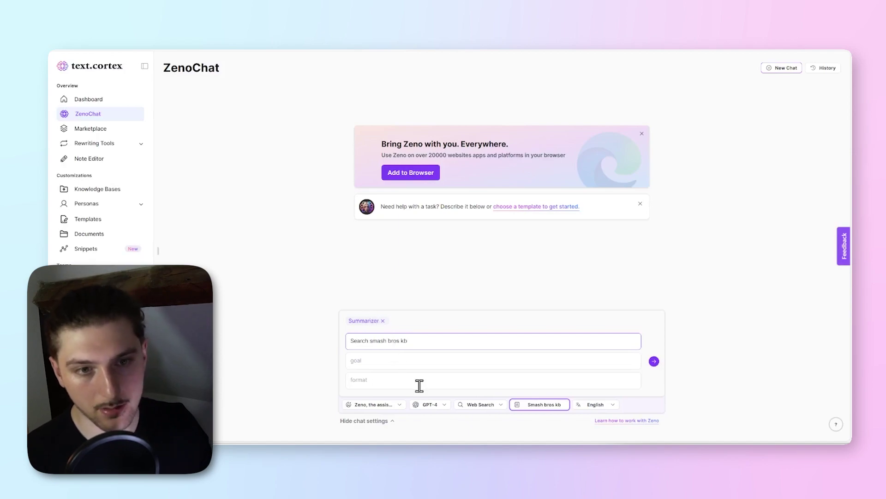
click(399, 367)
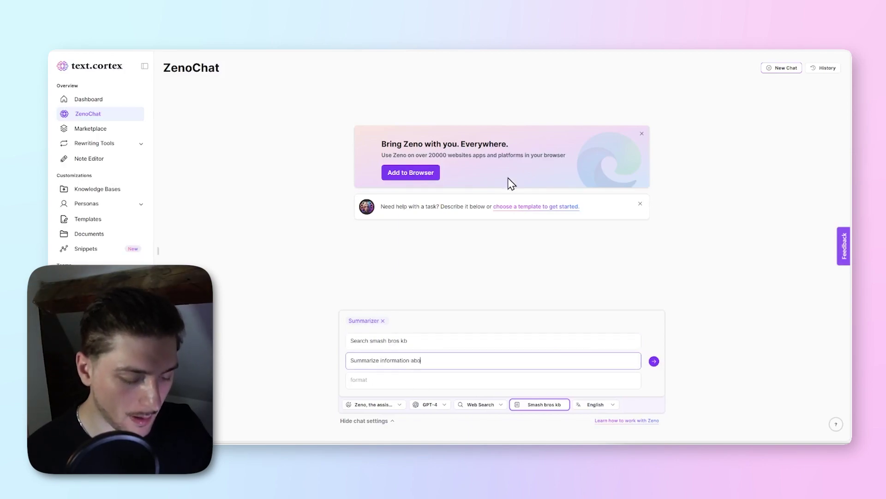
text(ut an essay on)
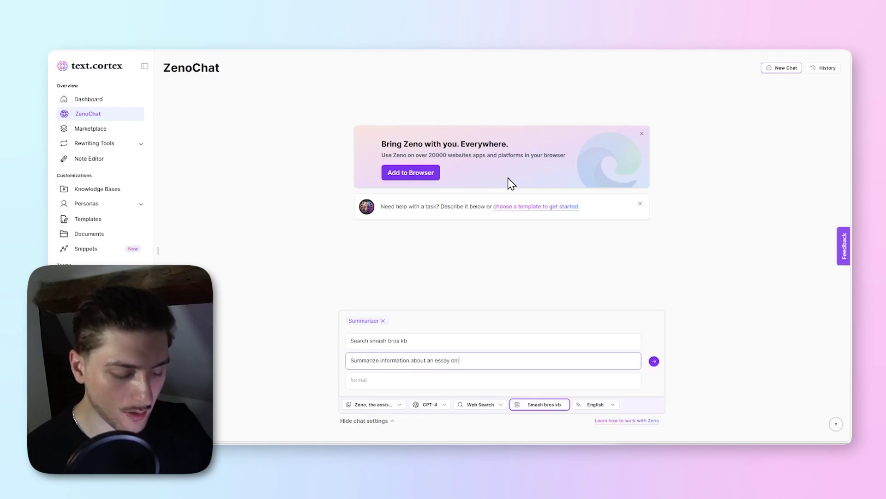
text( chacter d)
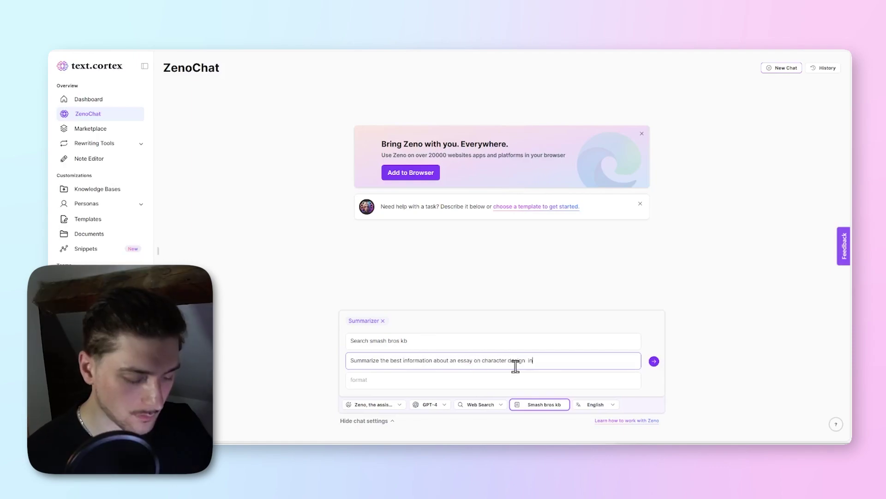
text(games.)
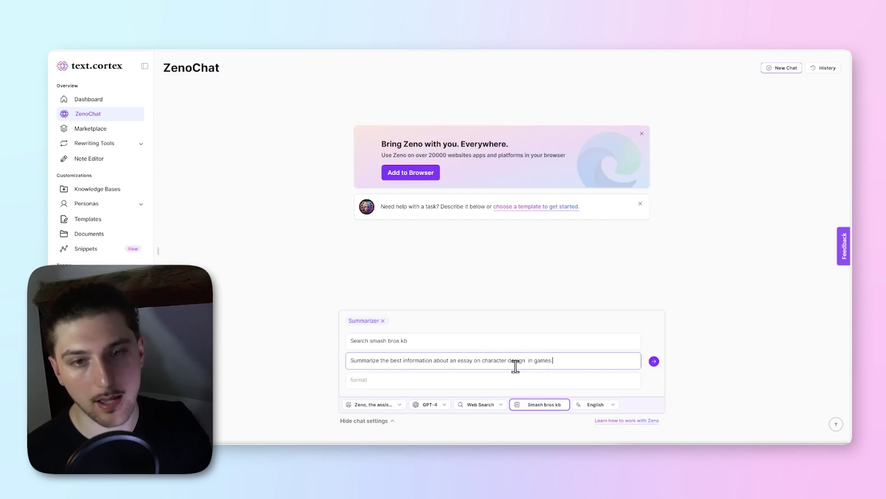
click(496, 375)
text(Under)
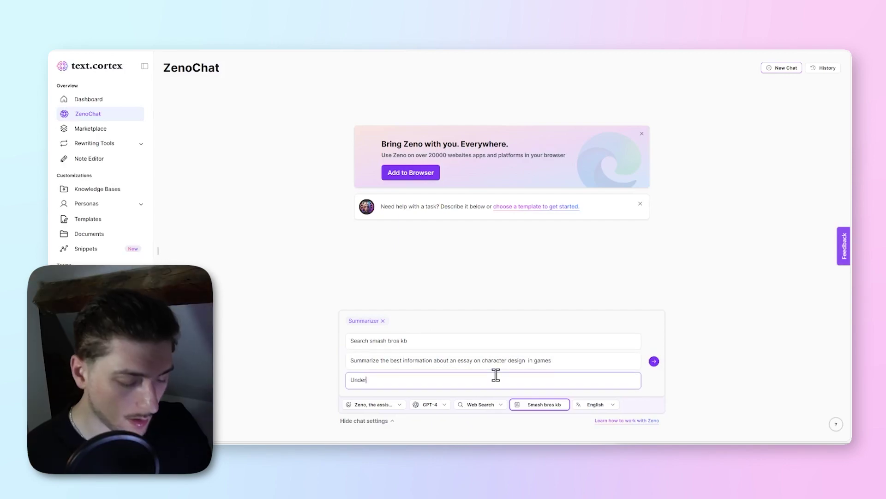
text( 400 wor)
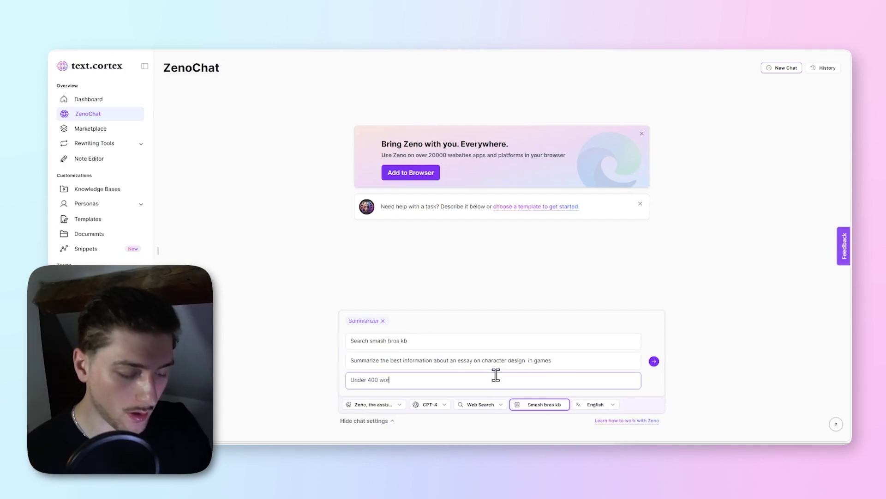
text(ds and as a blog post)
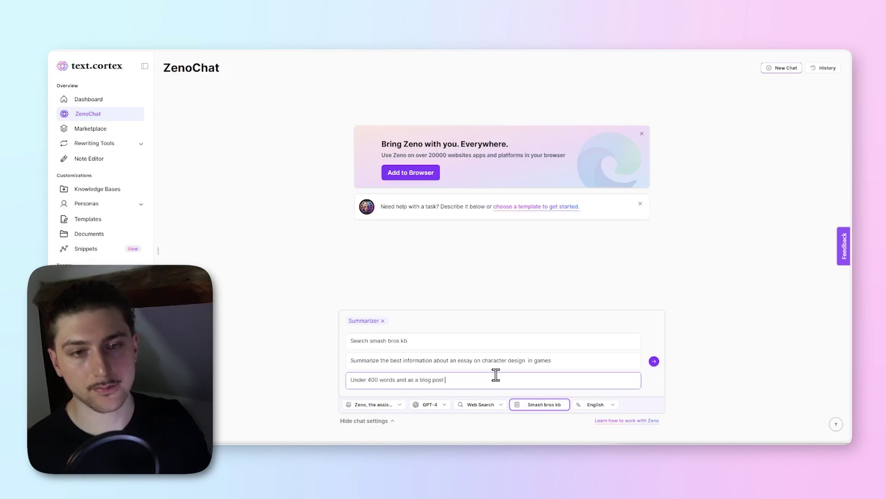
Submit the filled template and preview the source of citation [1].
key(Return)
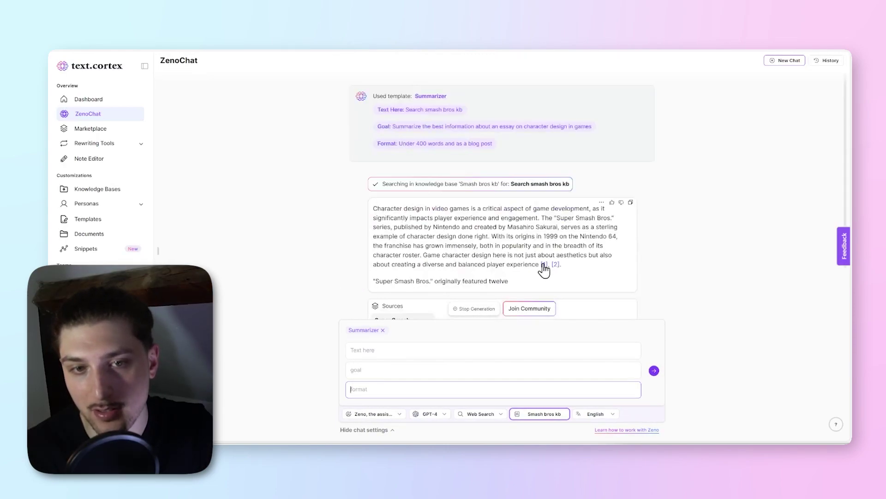
mouse_move(545, 183)
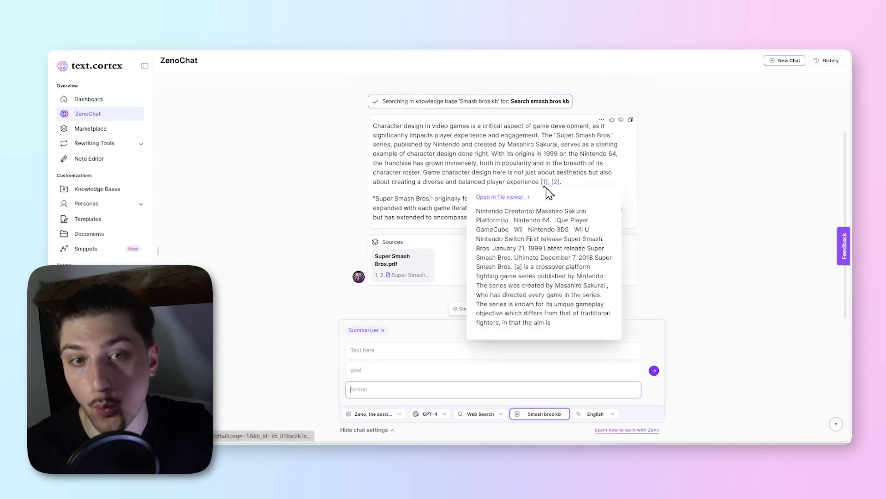